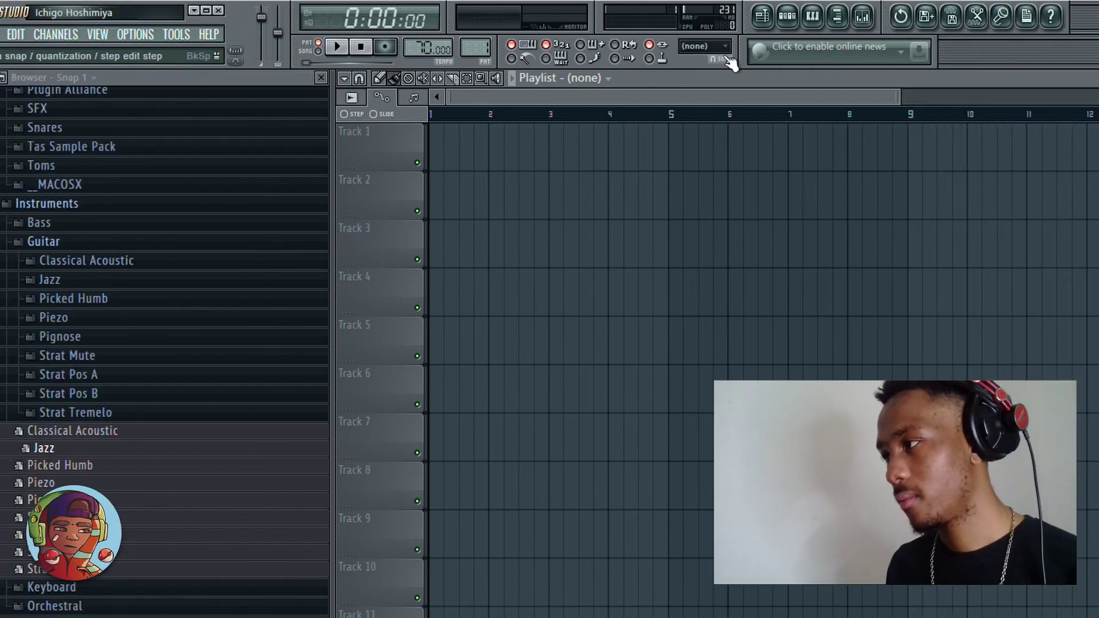
Step: Show the step sequencer, extend its pattern length, and add the Jazz guitar preset from the browser as a new channel
click(839, 14)
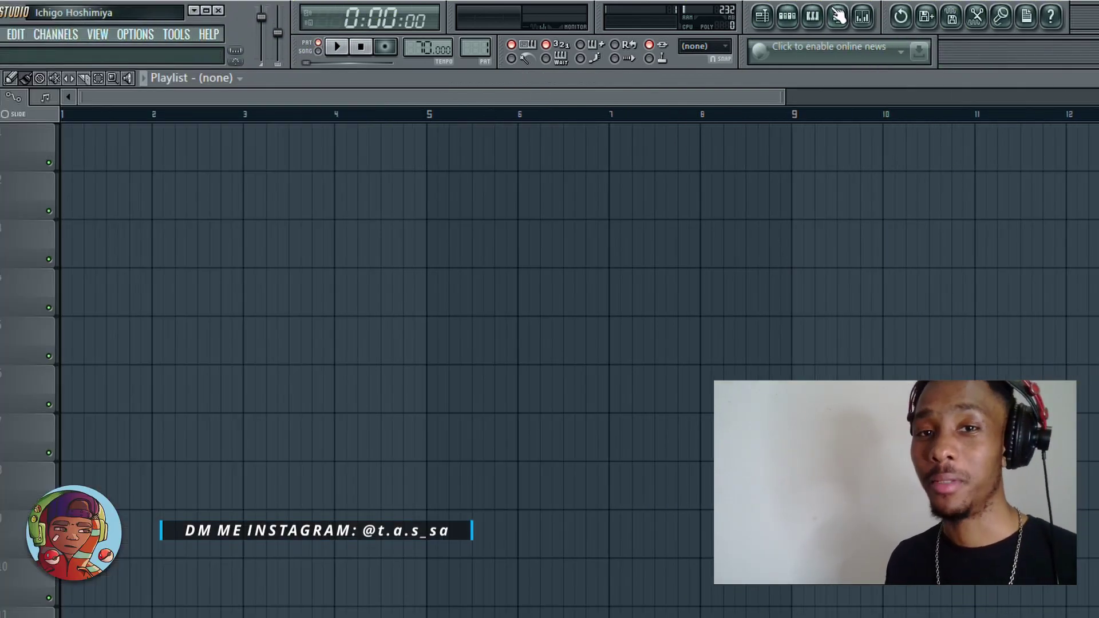
click(840, 14)
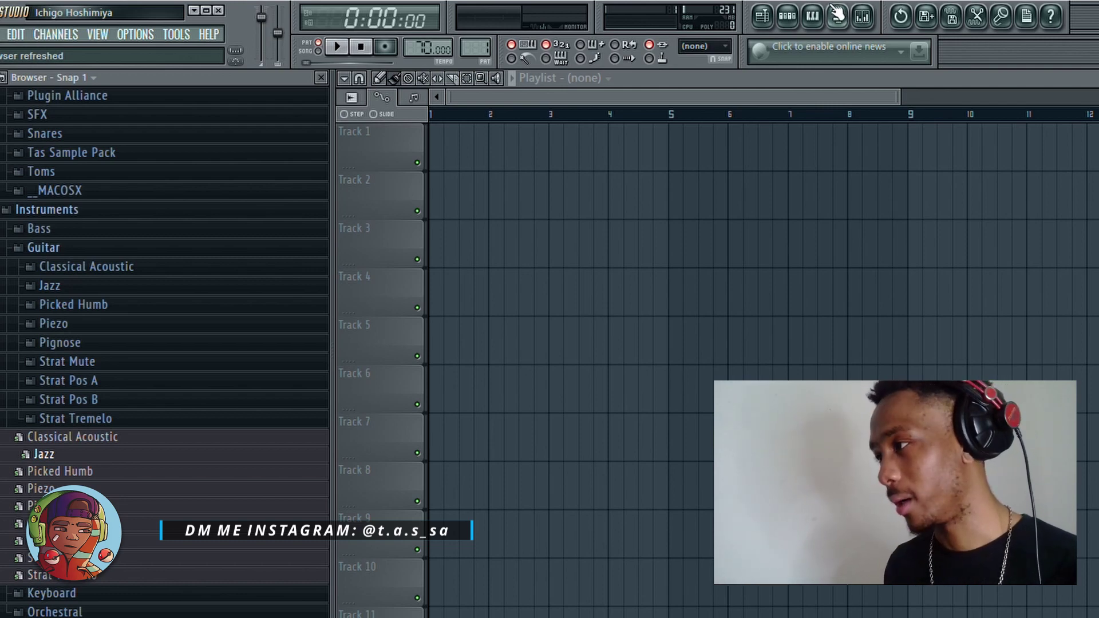
click(789, 16)
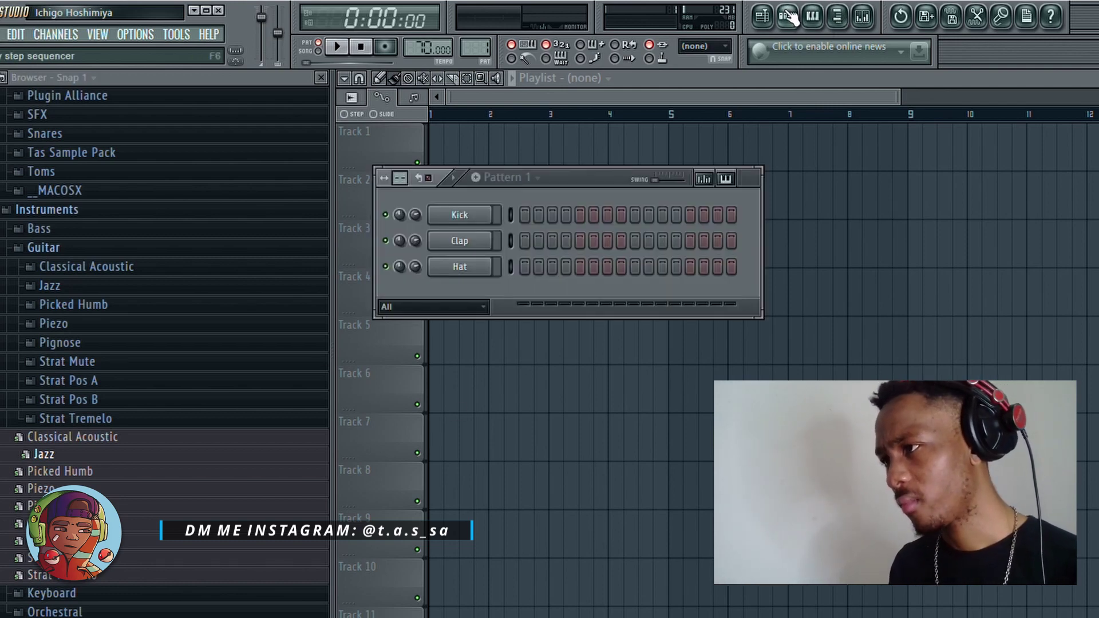
drag(400, 178, 403, 162)
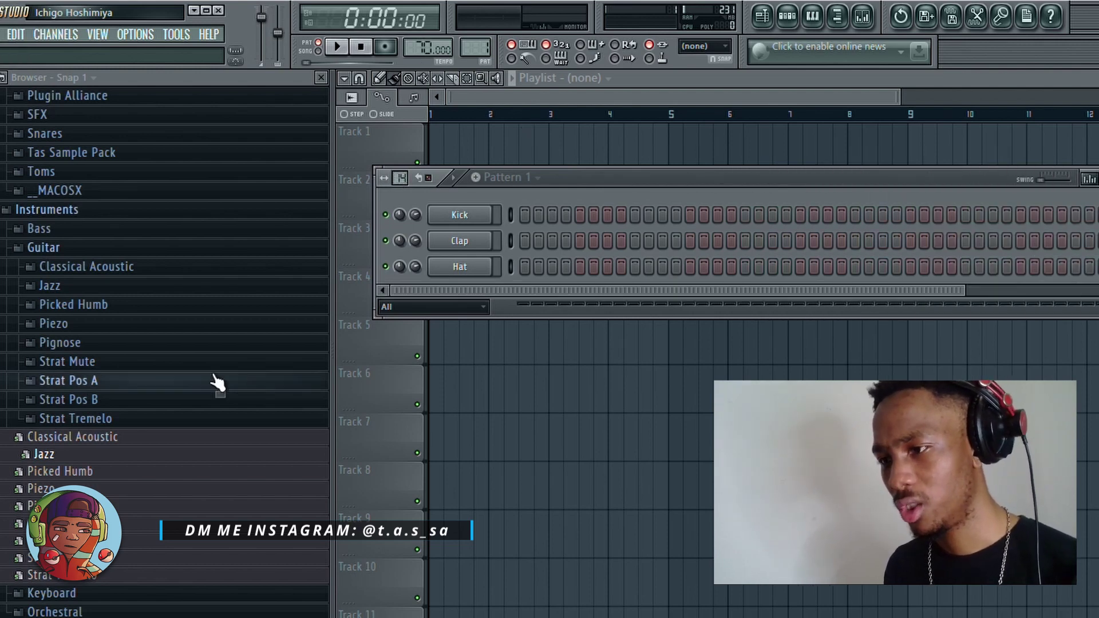
drag(57, 456, 158, 449)
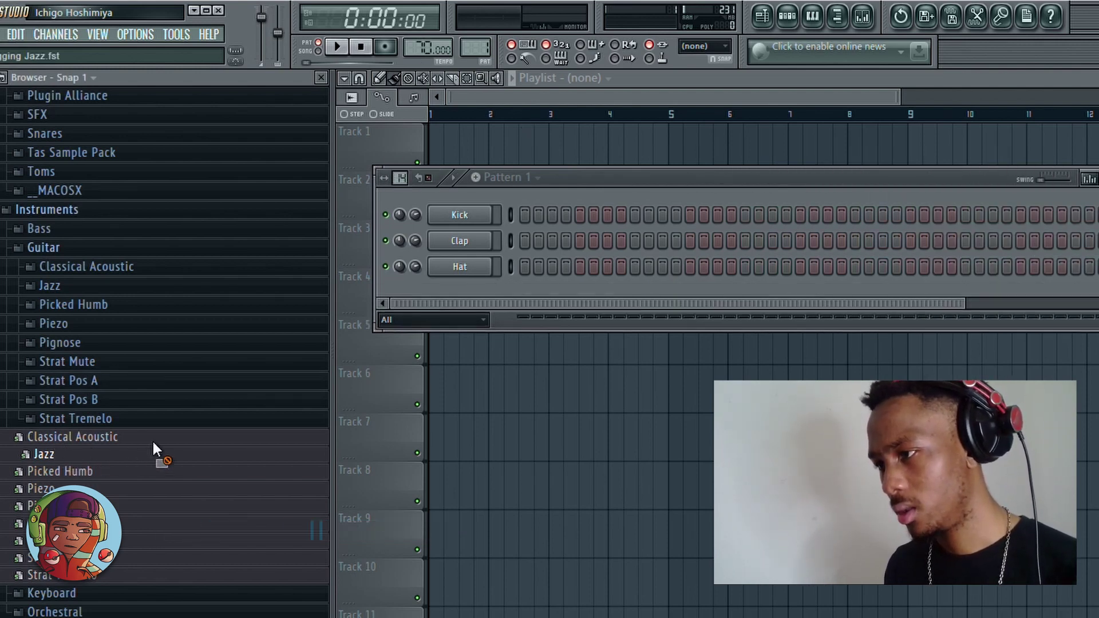
drag(471, 282, 470, 289)
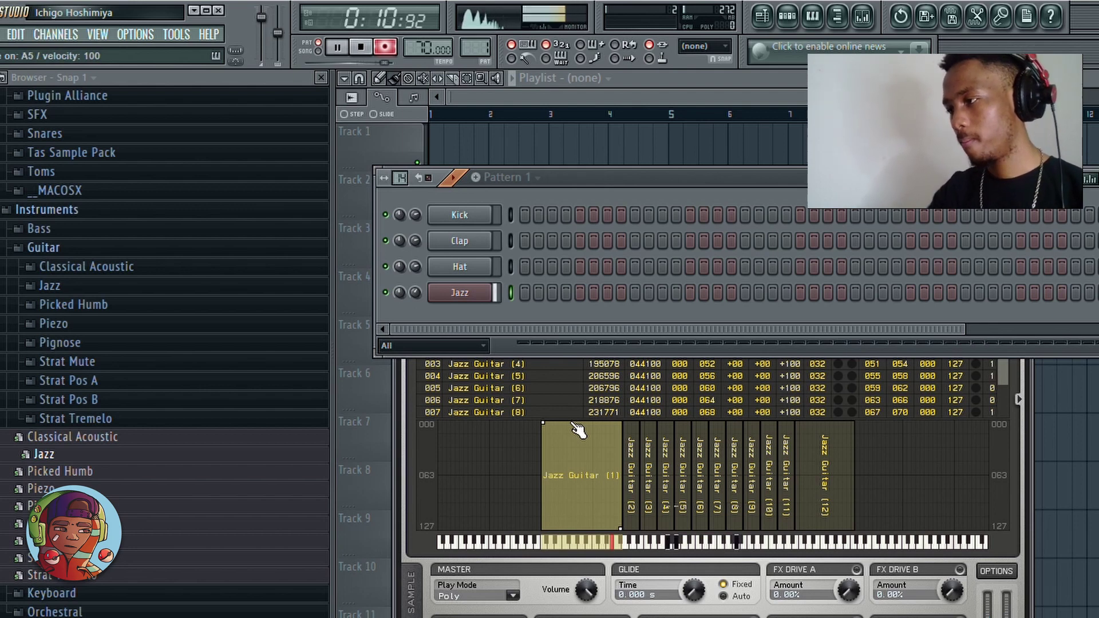
Step: Stop recording the Jazz guitar chords and show the recorded notes enlarged in the piano roll
key(space)
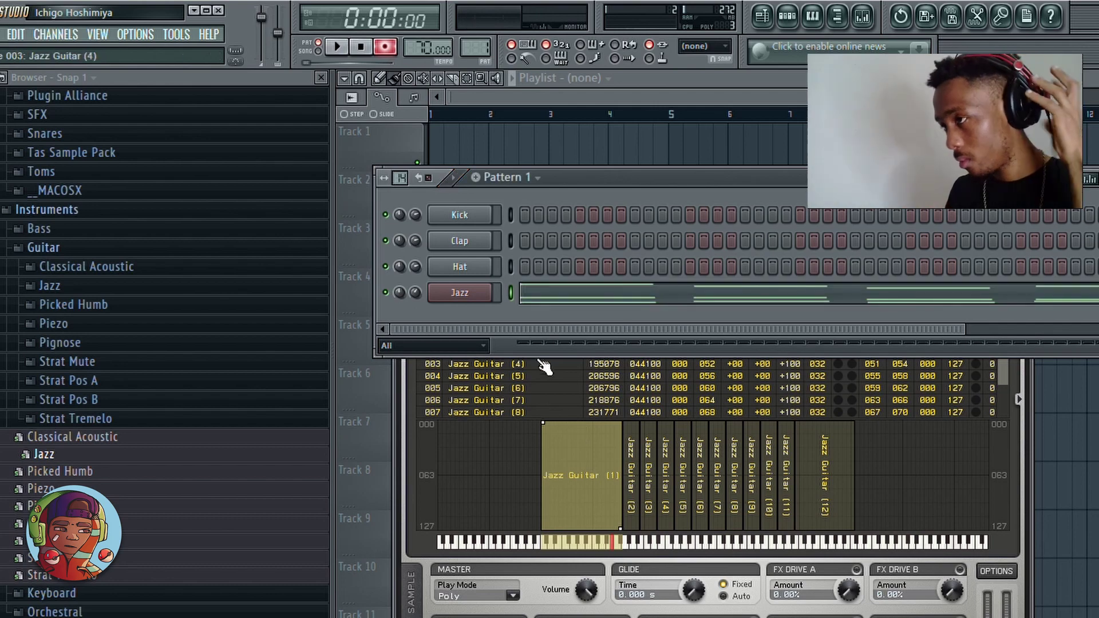
click(549, 297)
drag(475, 105, 1082, 106)
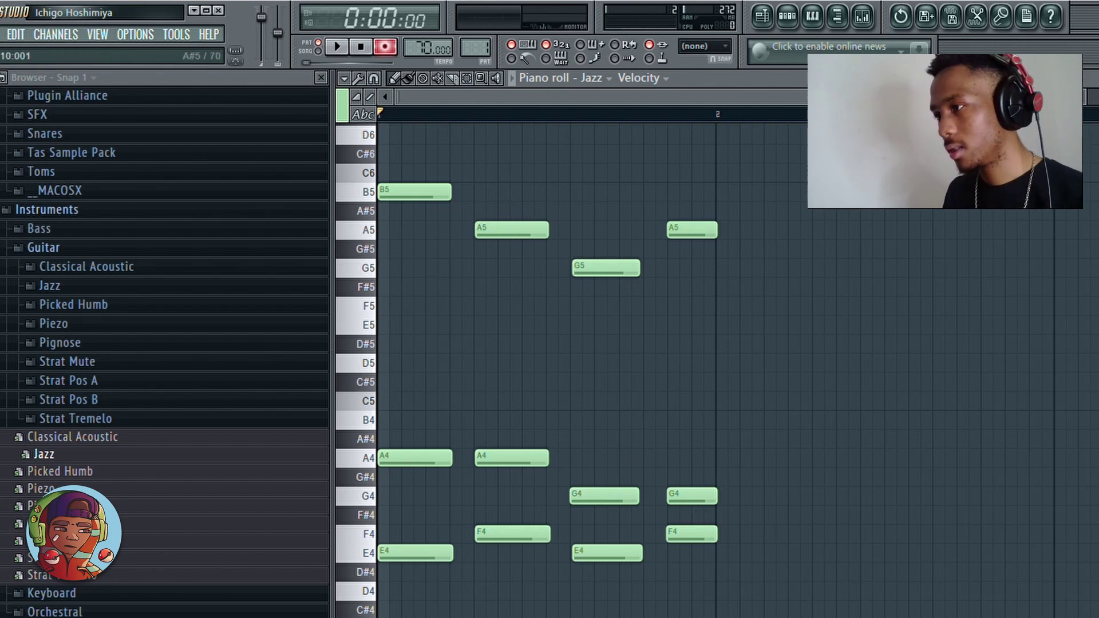
Step: Add D5 to the first chord, E5 to the second and fourth, and C5 to the third, with recording turned off
scroll(442, 211, up, 4)
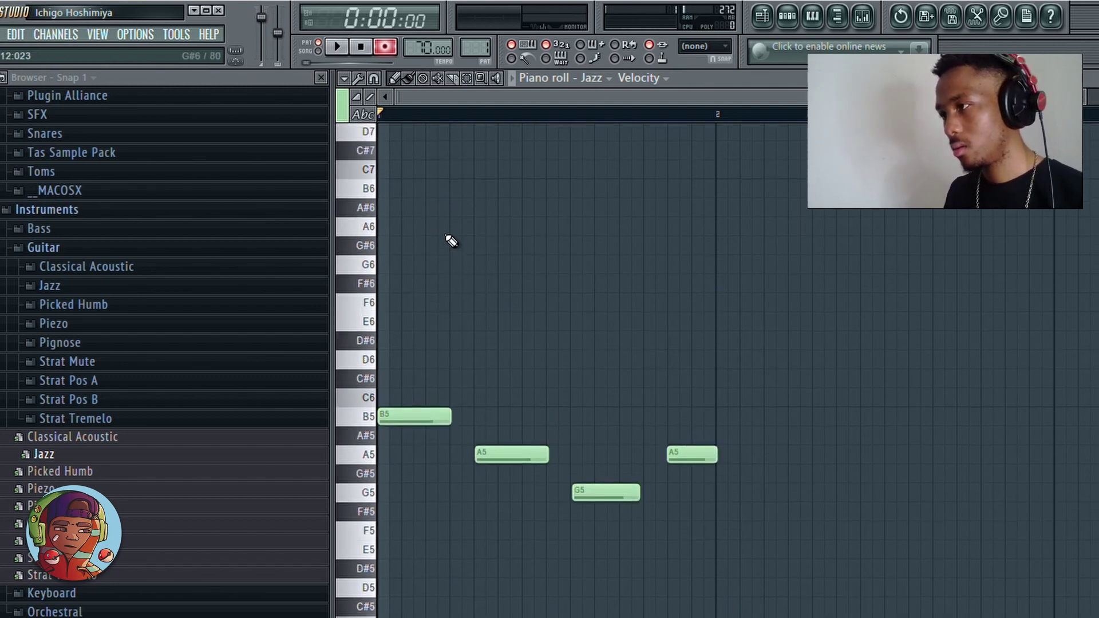
scroll(451, 246, down, 4)
scroll(496, 114, up, 1)
scroll(496, 114, up, 4)
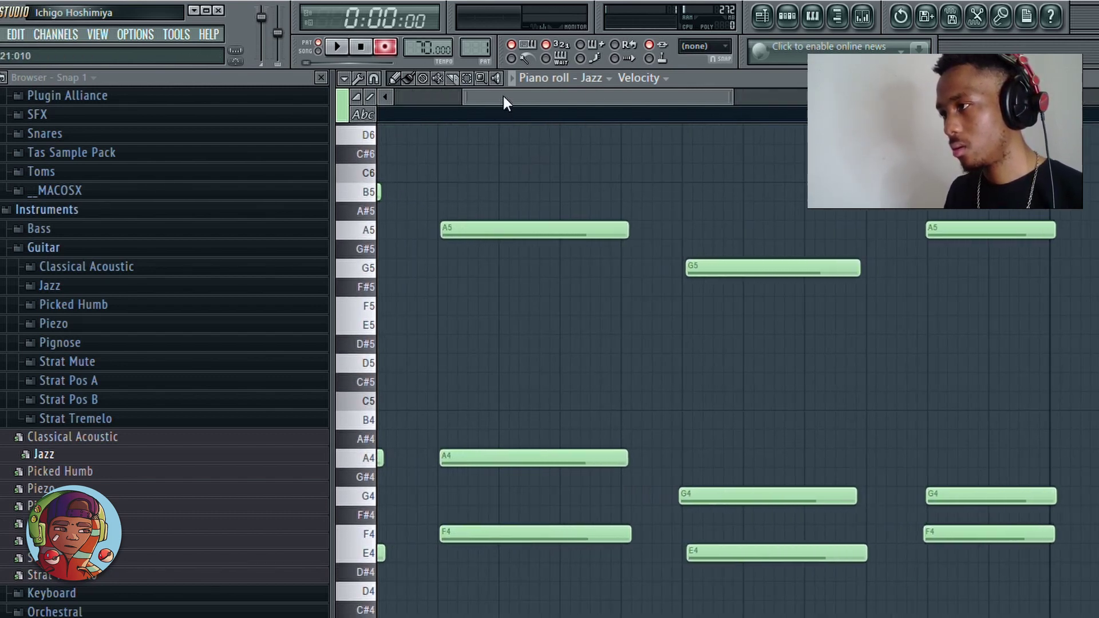
drag(503, 99, 364, 96)
drag(515, 101, 635, 100)
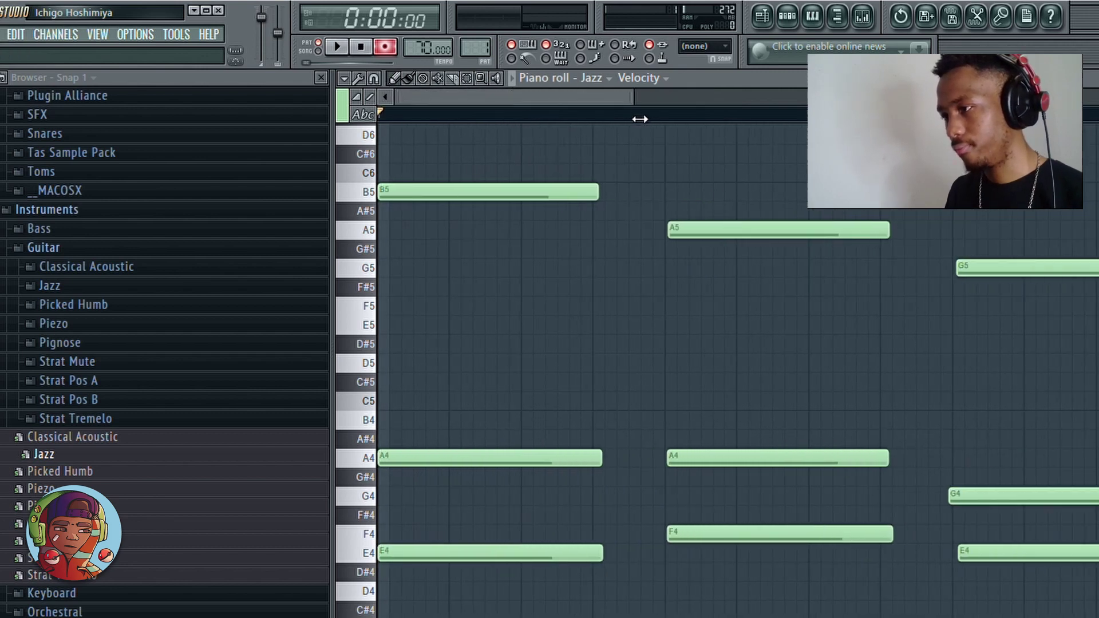
click(390, 367)
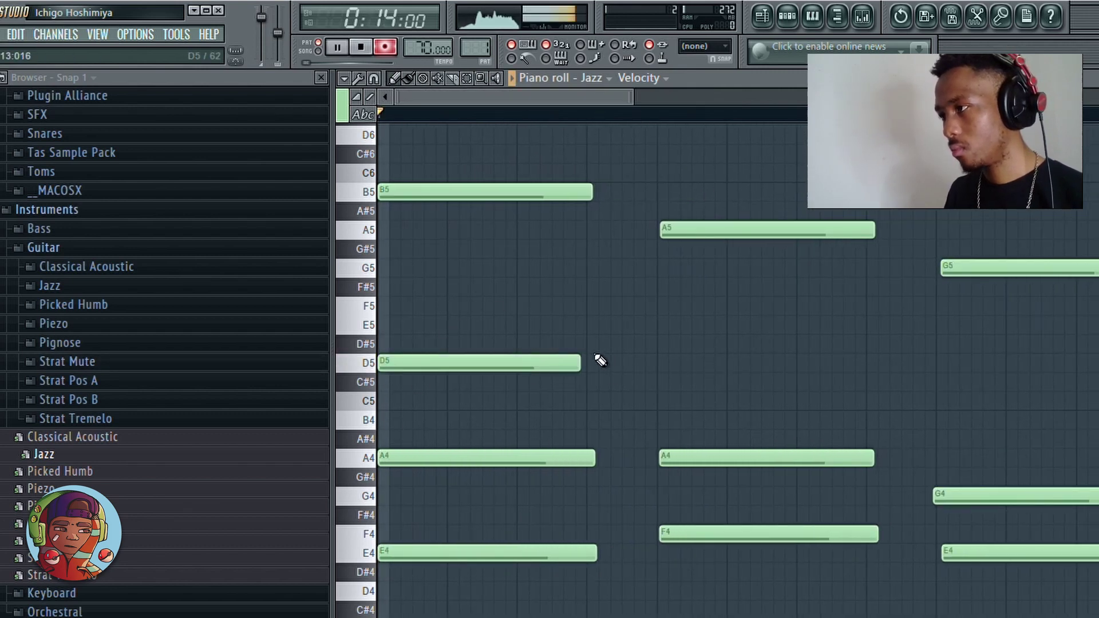
click(378, 44)
key(space)
drag(633, 102, 734, 104)
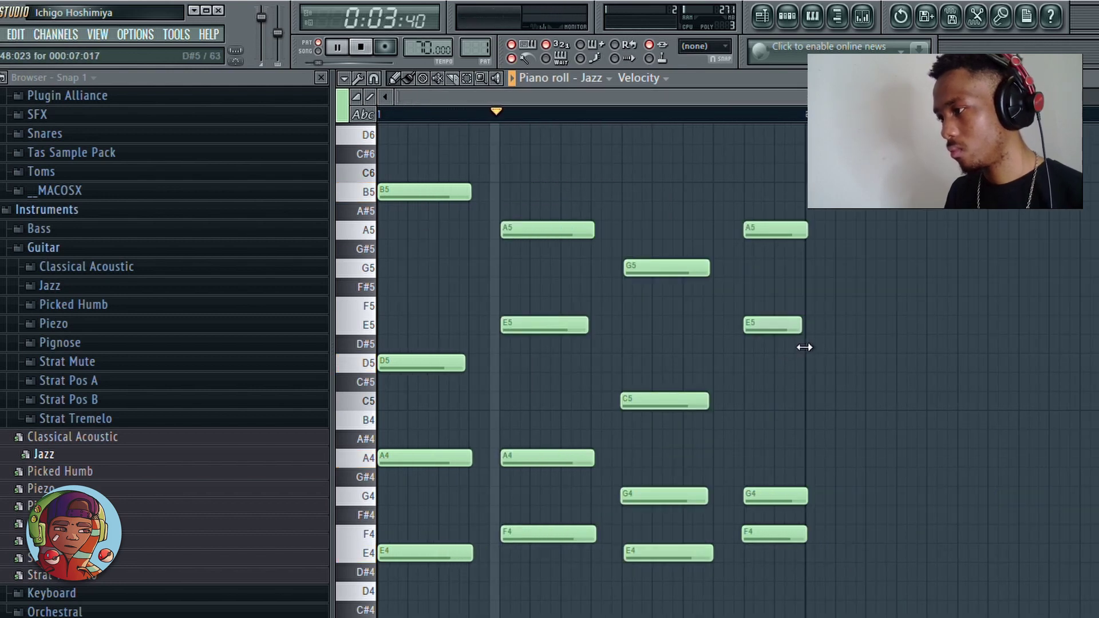
Step: Trim the fourth chord's A5 note and lengthen the notes of the earlier chords to close the gaps between chords
drag(807, 234, 801, 235)
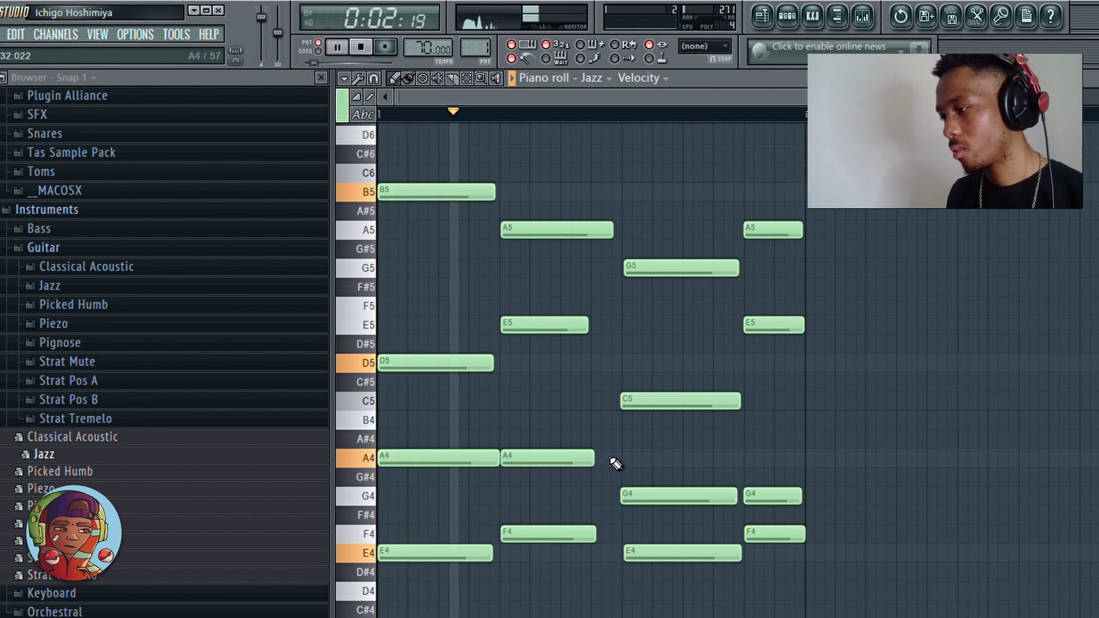
drag(595, 461, 618, 461)
drag(596, 534, 618, 535)
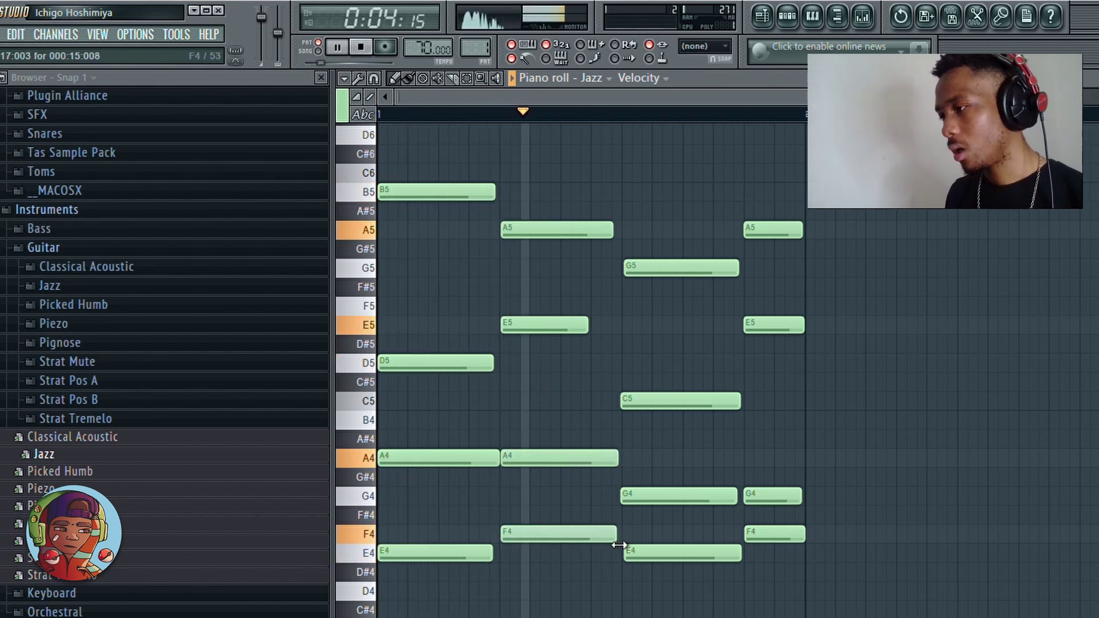
drag(588, 325, 624, 325)
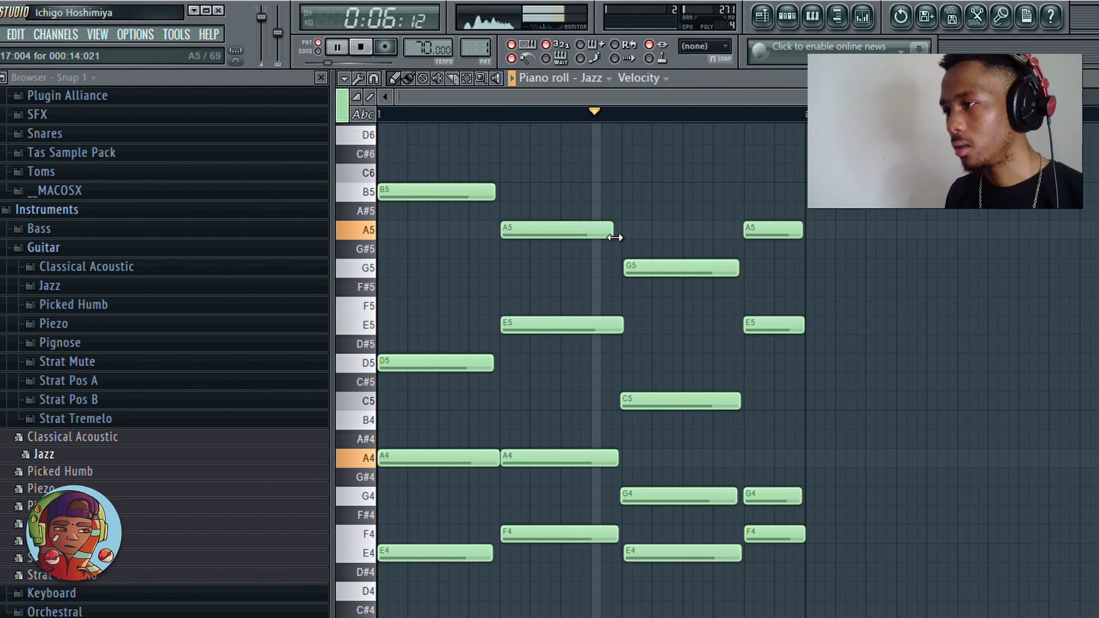
drag(613, 230, 620, 230)
key(space)
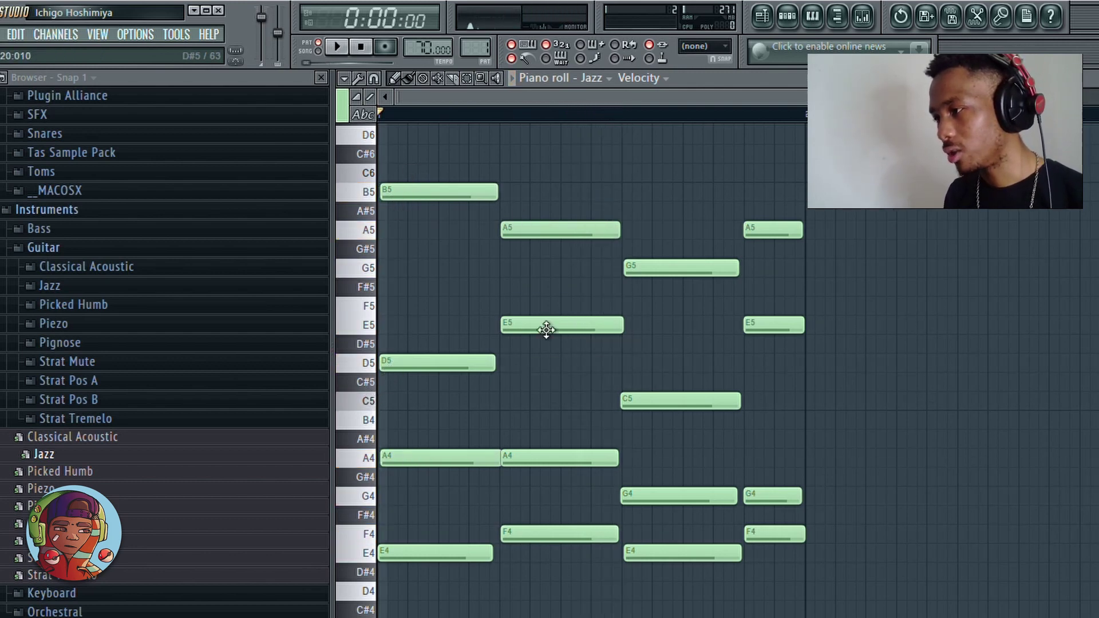
Step: Shift individual chord notes slightly later so the chords sound strummed, checking the timing with playback
drag(533, 235, 535, 234)
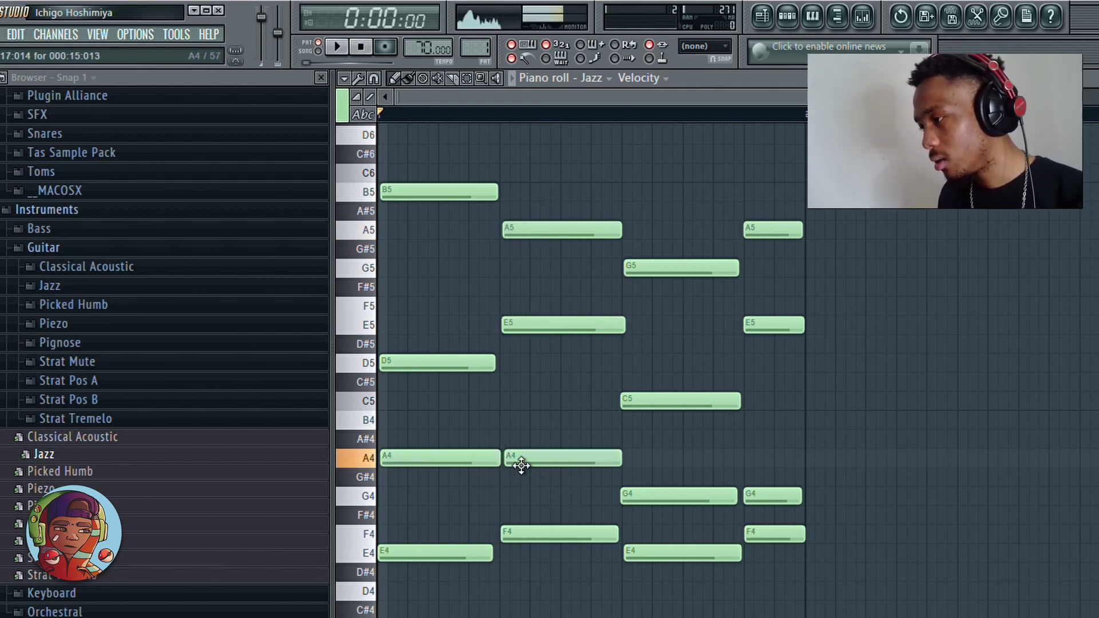
drag(630, 402, 632, 404)
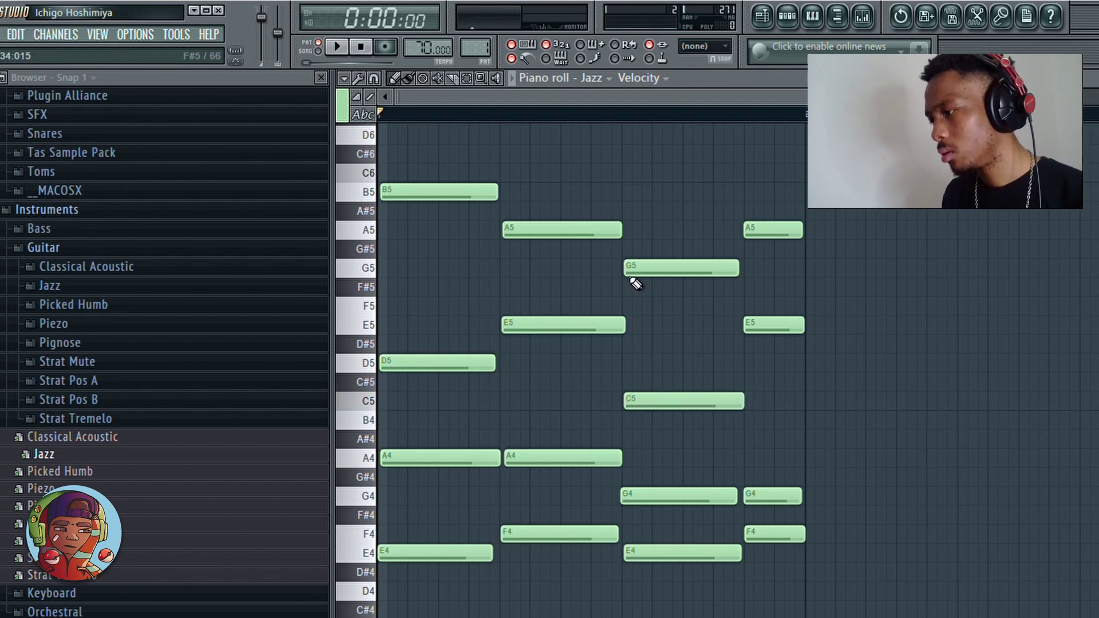
key(space)
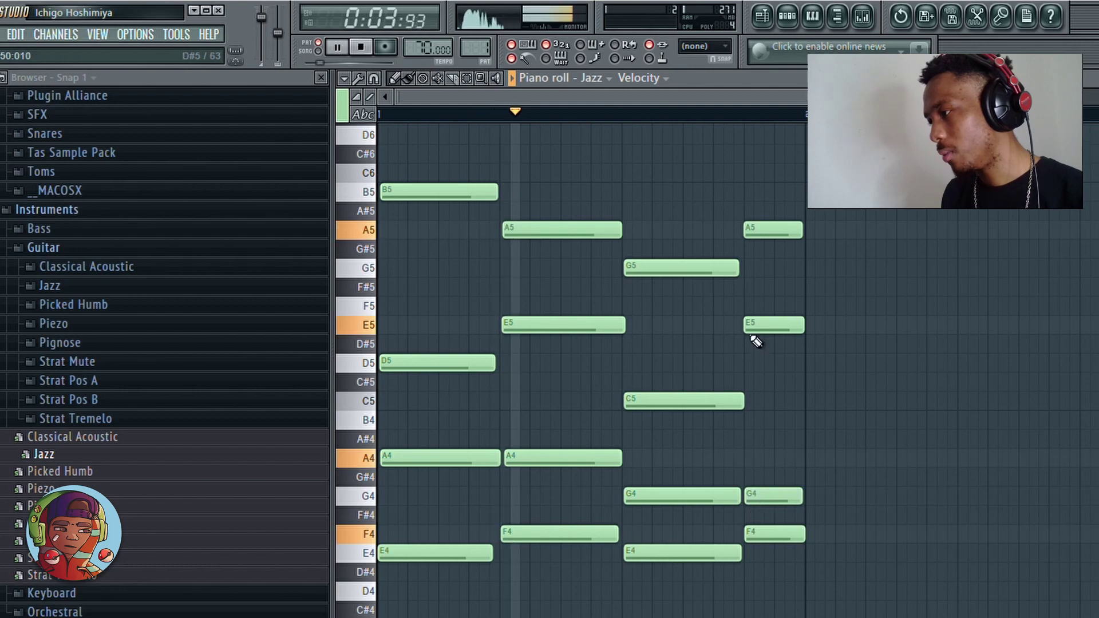
drag(764, 332, 808, 335)
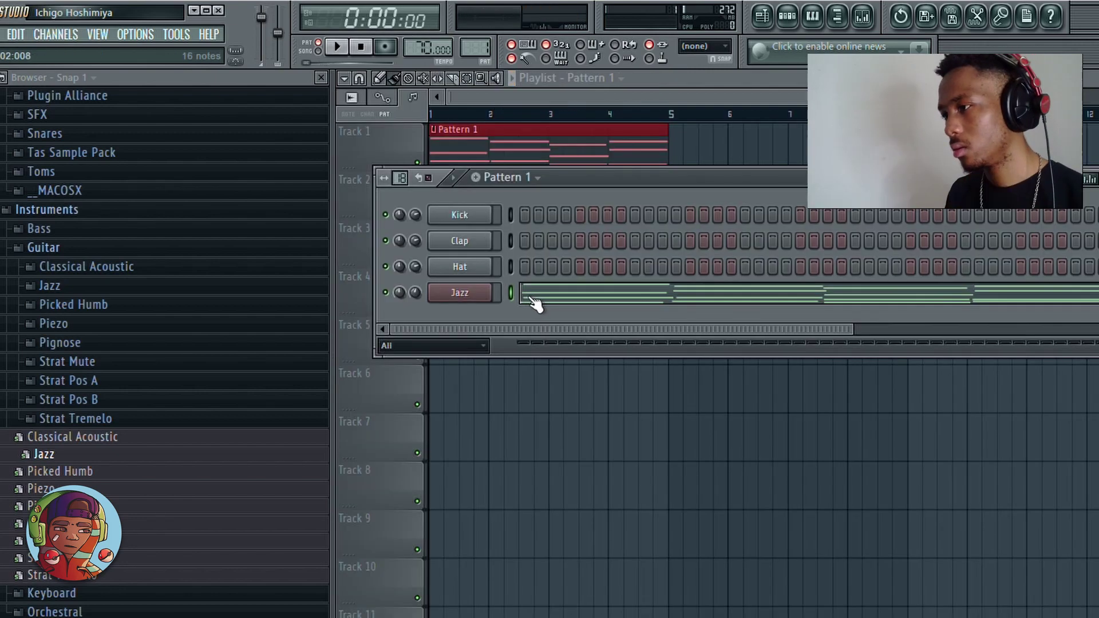
Step: Route the Jazz channel to mixer Insert 4 and load Fruity Parametric EQ 2 on that insert
click(862, 18)
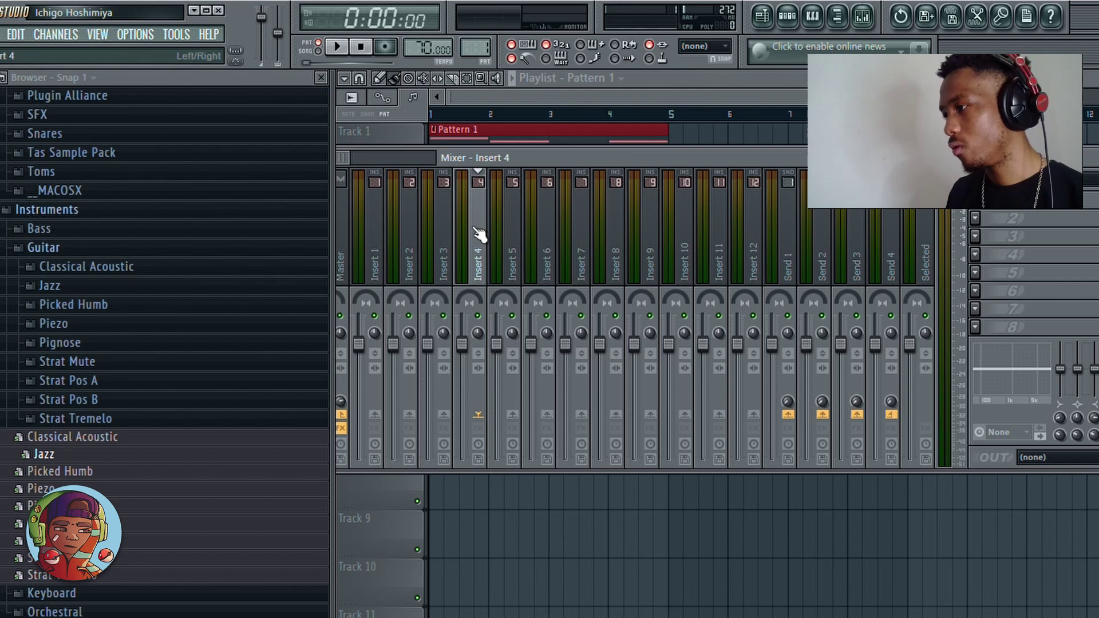
key(ctrl+l)
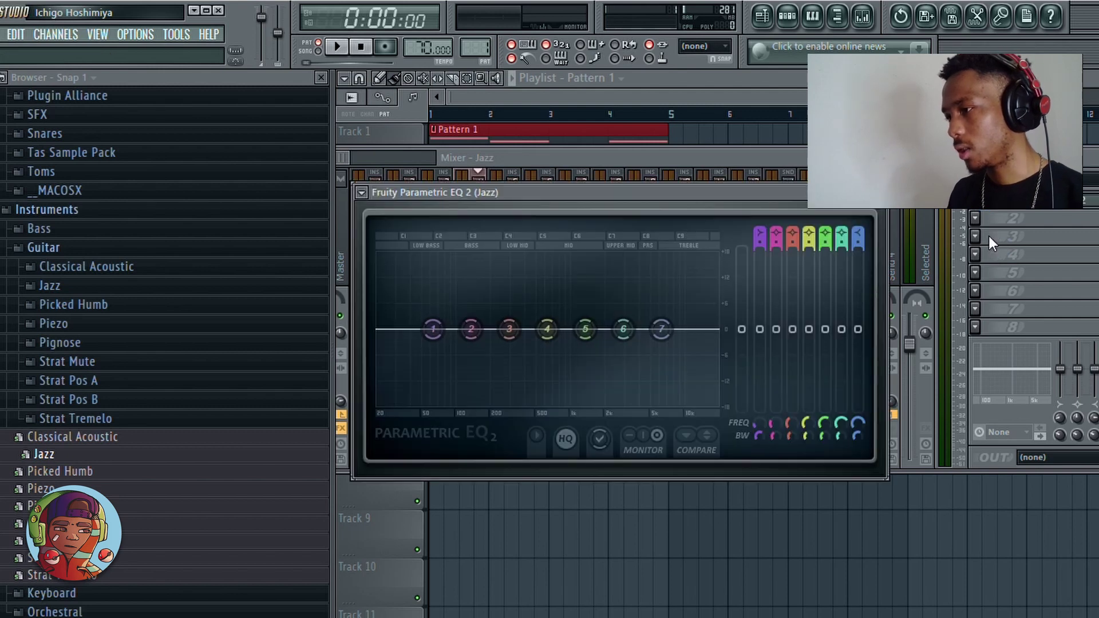
Step: Shape the Jazz EQ with a high-pass on band 1, a low-pass on band 7 and a slight band 6 boost around 2.5 kHz
drag(756, 233, 756, 246)
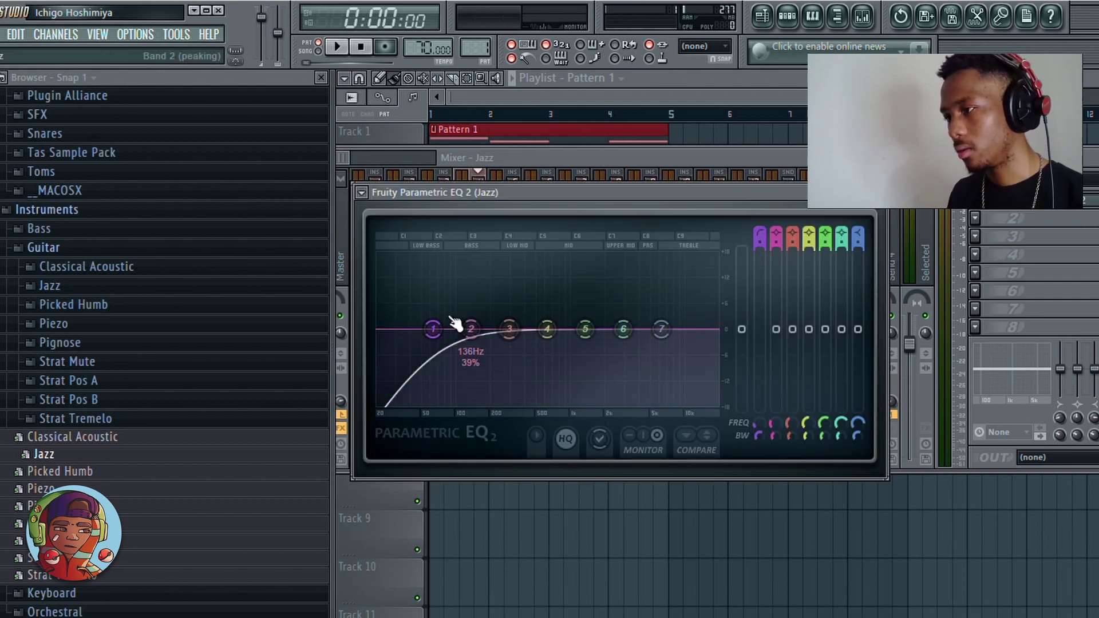
drag(434, 329, 463, 329)
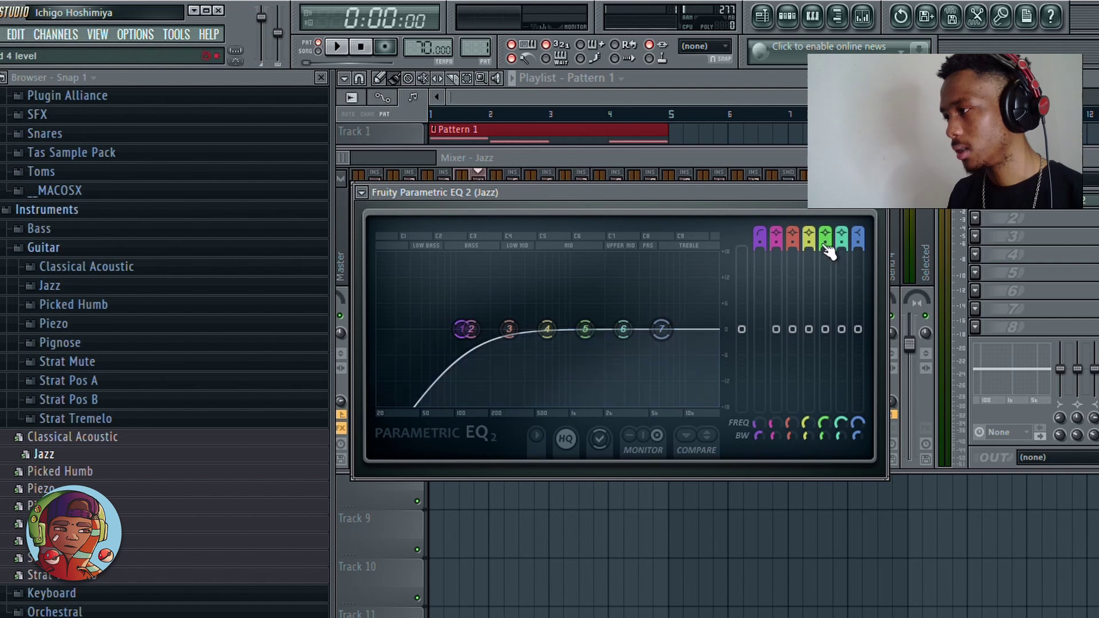
drag(864, 237, 863, 256)
mouse_move(661, 329)
mouse_down()
mouse_move(617, 324)
mouse_move(644, 329)
mouse_up()
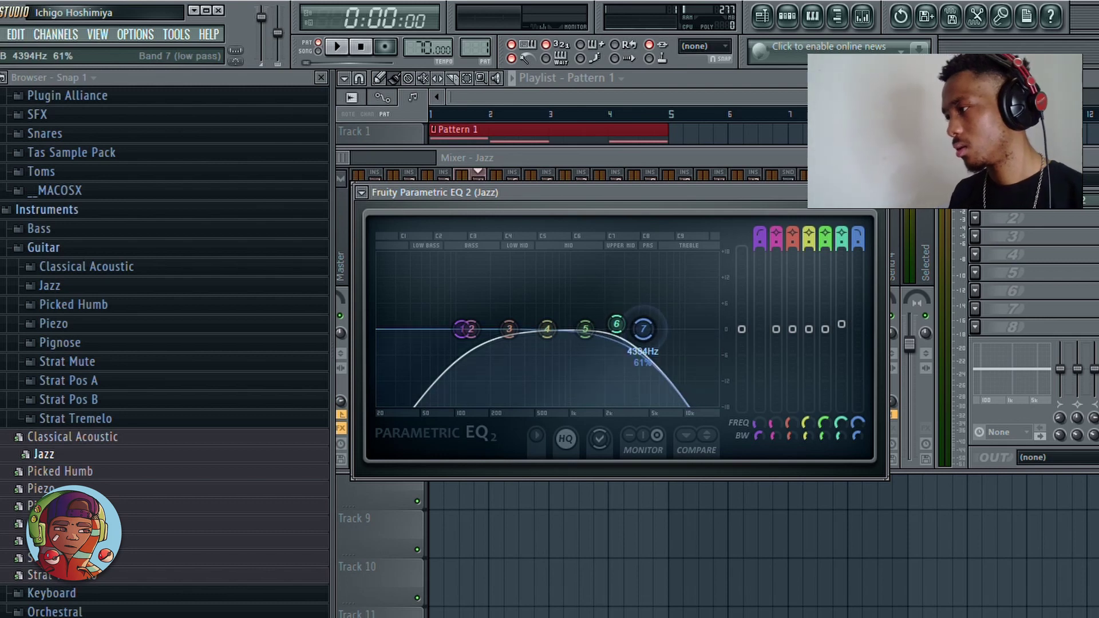
key(space)
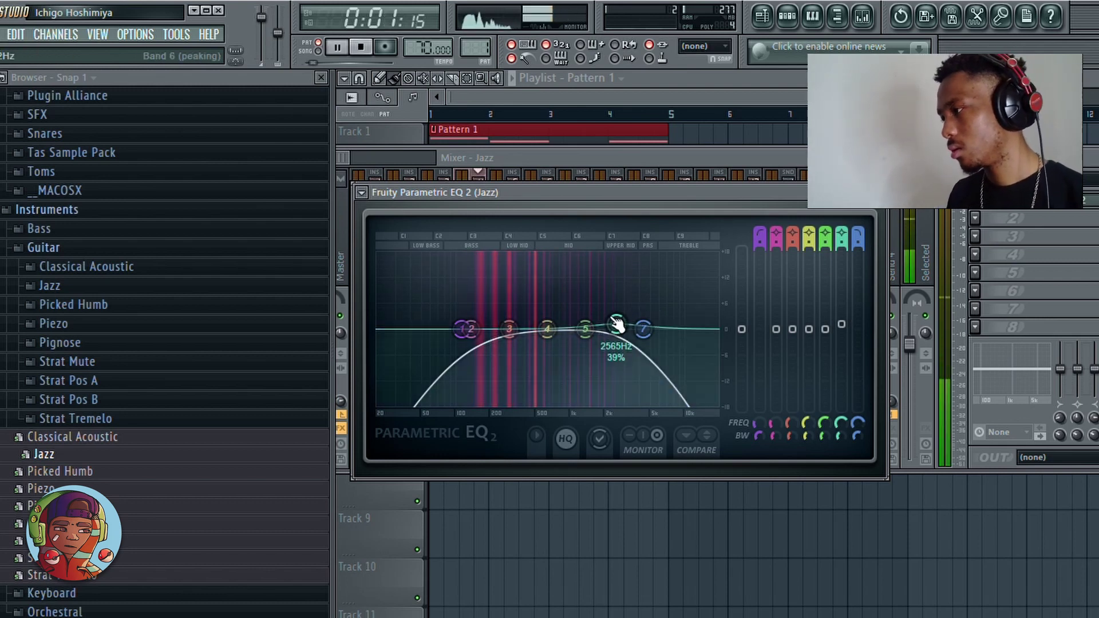
drag(643, 329, 648, 329)
key(space)
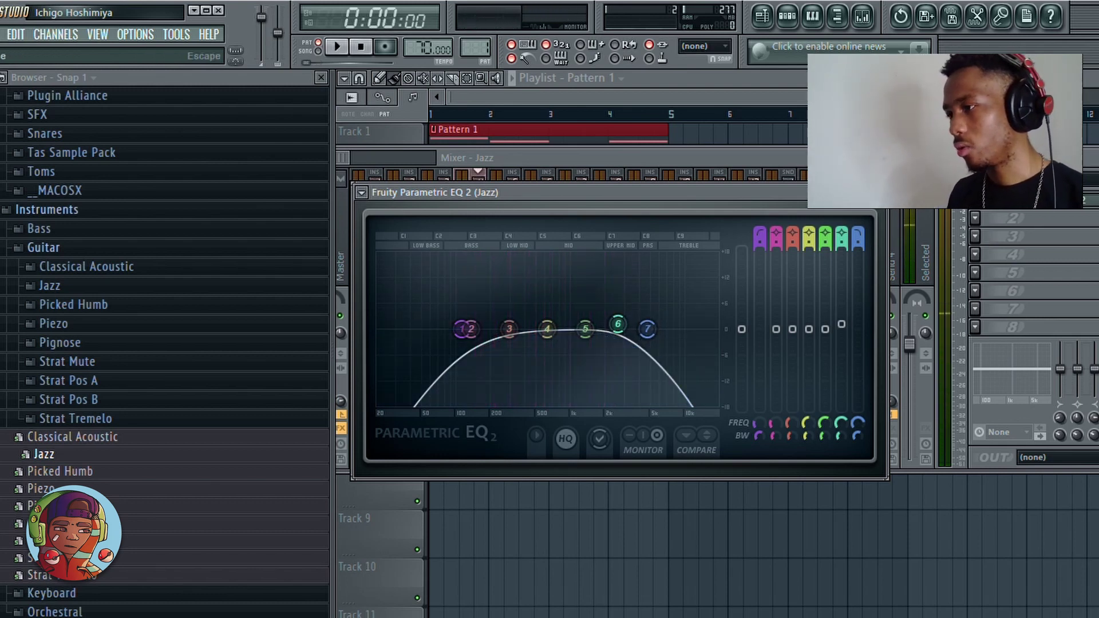
click(879, 193)
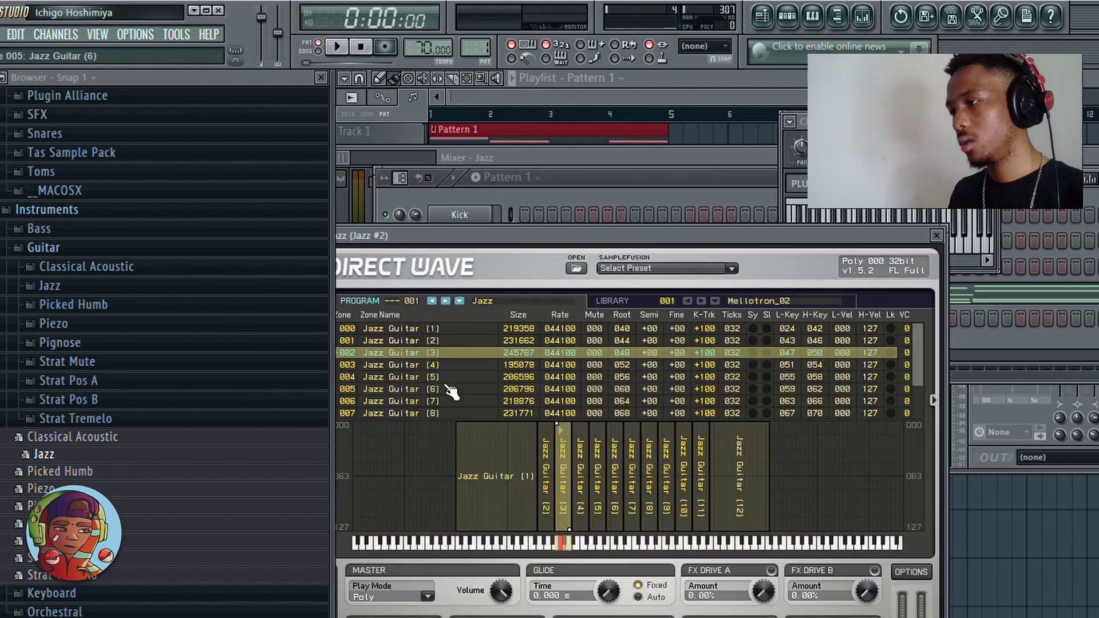
Step: Close the Jazz #2 channel's instrument window and open that channel's empty piano roll
click(937, 235)
click(931, 247)
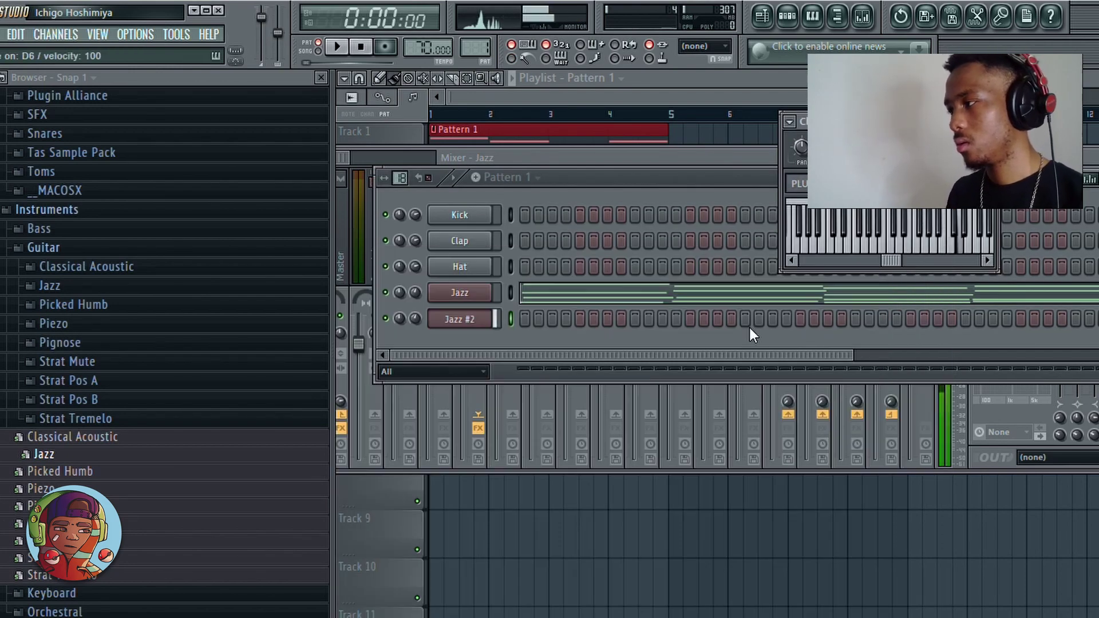
key(u)
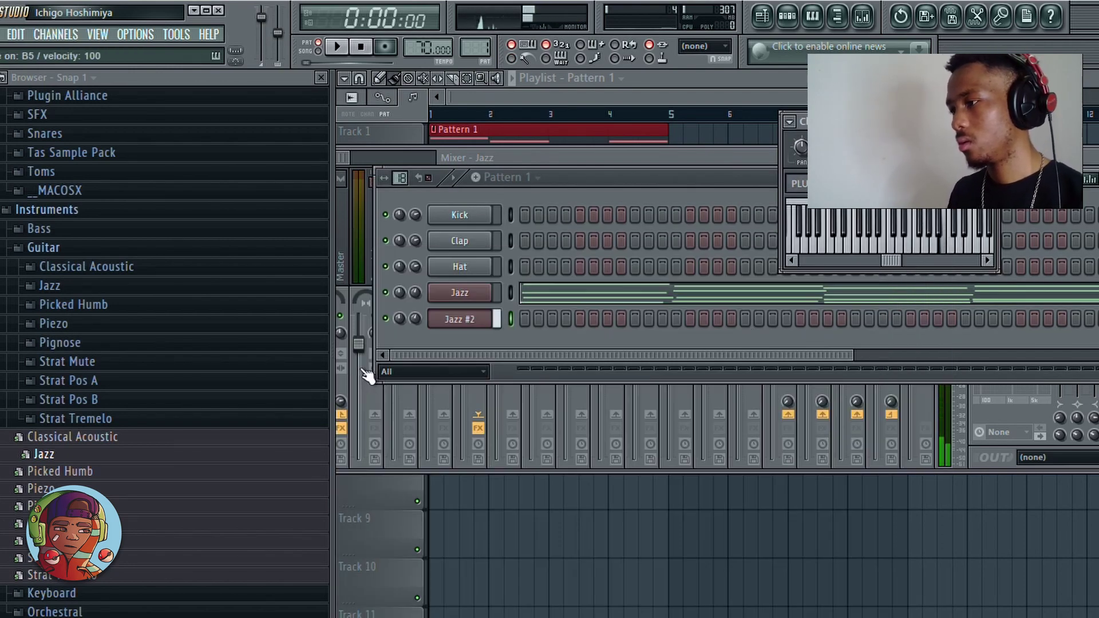
click(474, 318)
key(F7)
Step: Place a long B5 melody note over the first chord and an equally long A5 note over the second chord
drag(613, 96, 417, 99)
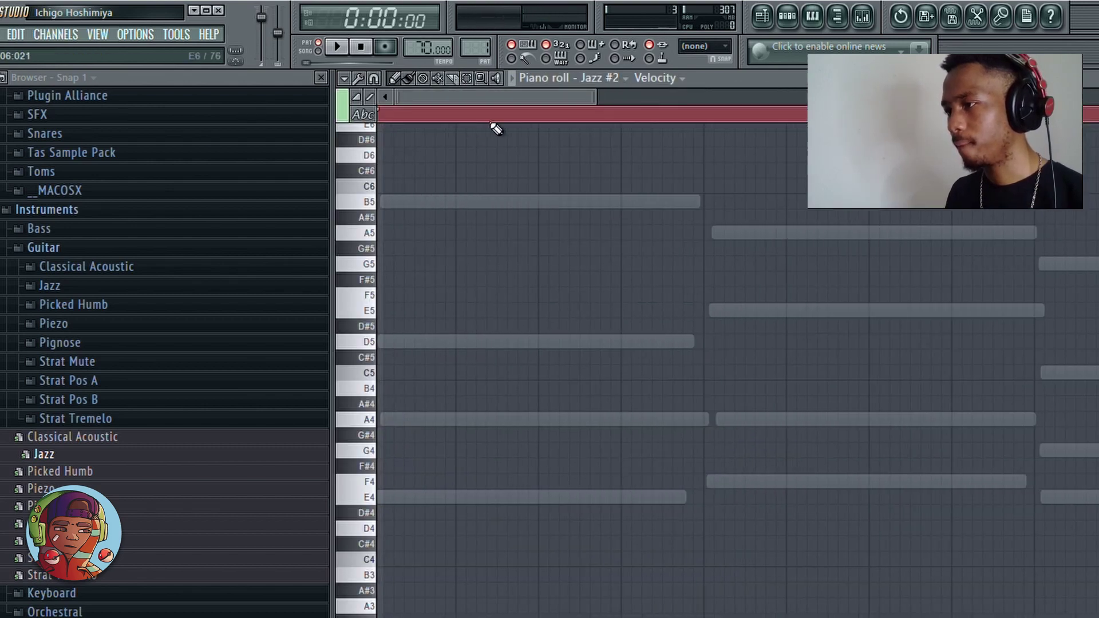
drag(596, 98, 737, 97)
click(389, 203)
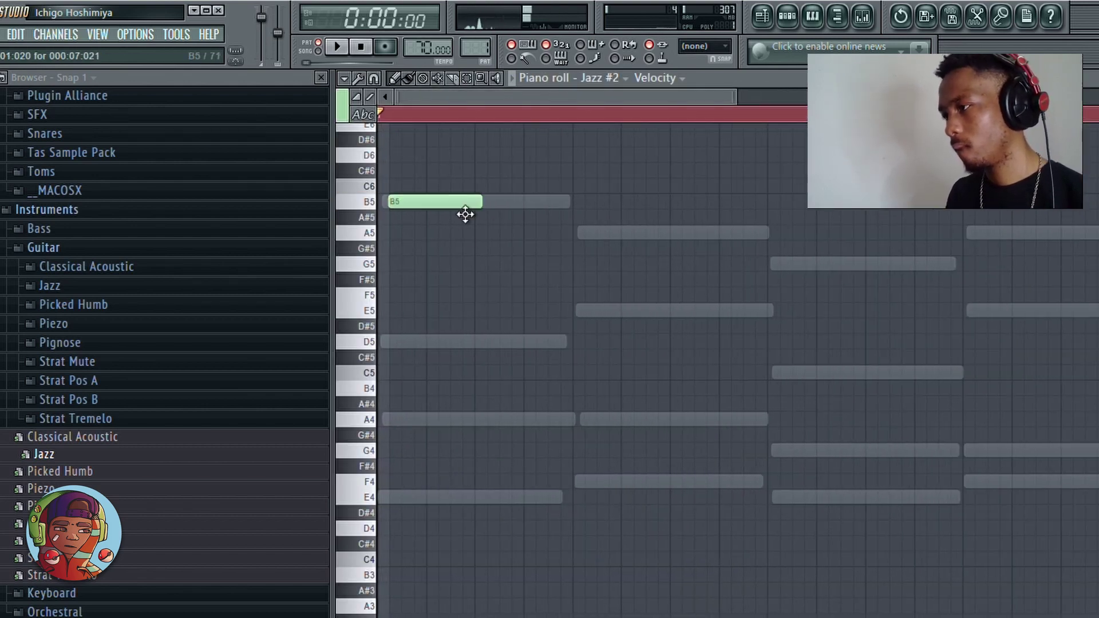
drag(484, 205, 542, 217)
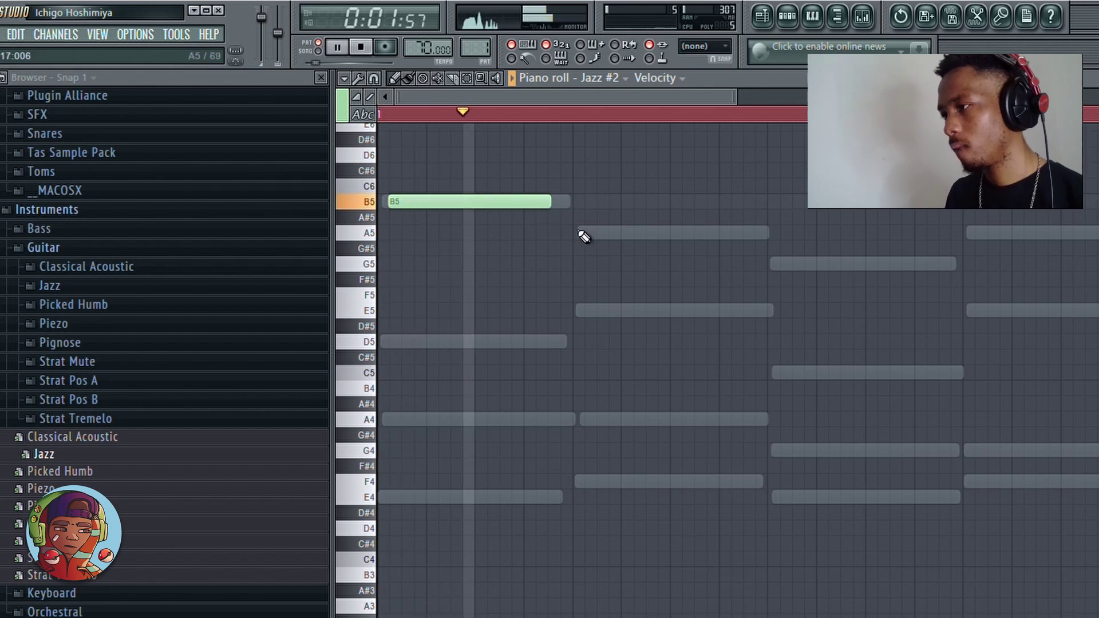
click(583, 234)
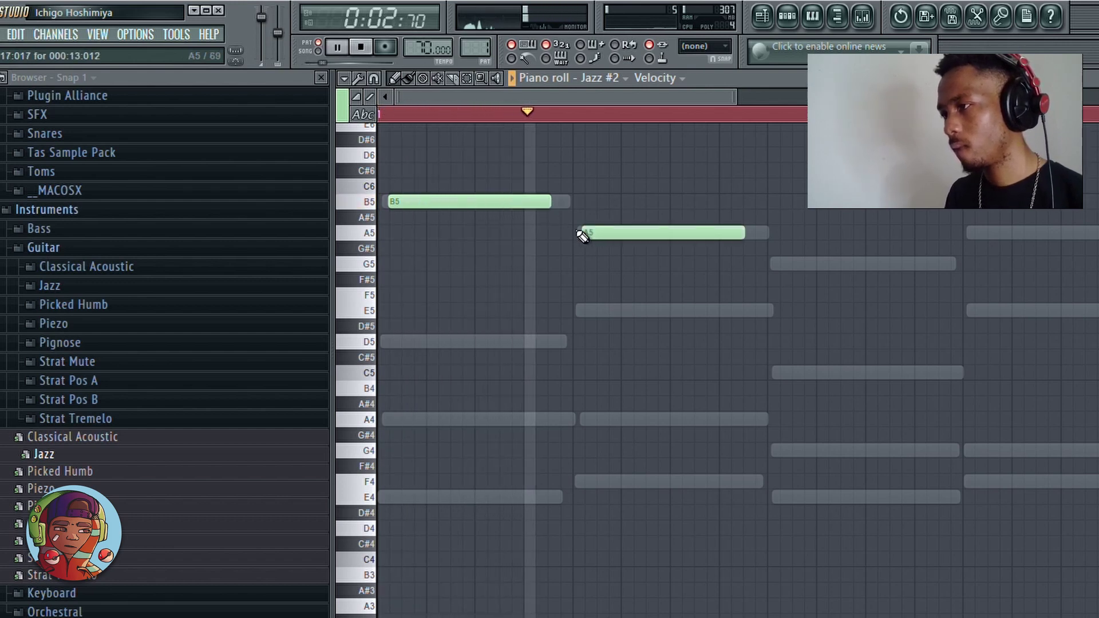
Step: Audition the pitches and add a D6 note near the end of bar 1 and a C6 note near the end of bar 2
click(372, 155)
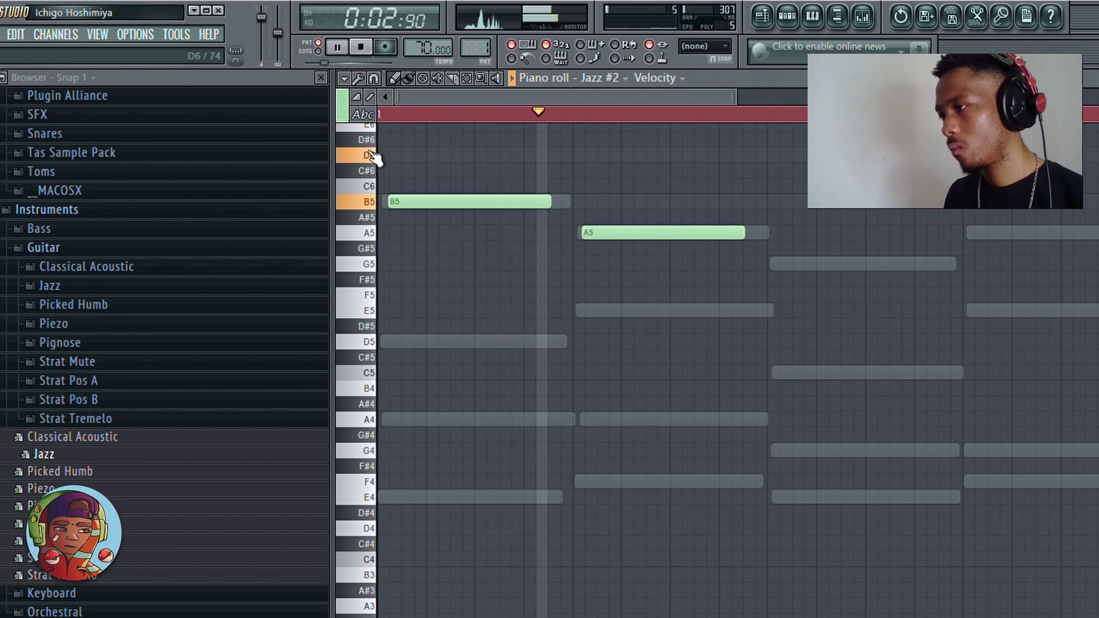
click(526, 155)
drag(694, 152, 632, 154)
click(371, 187)
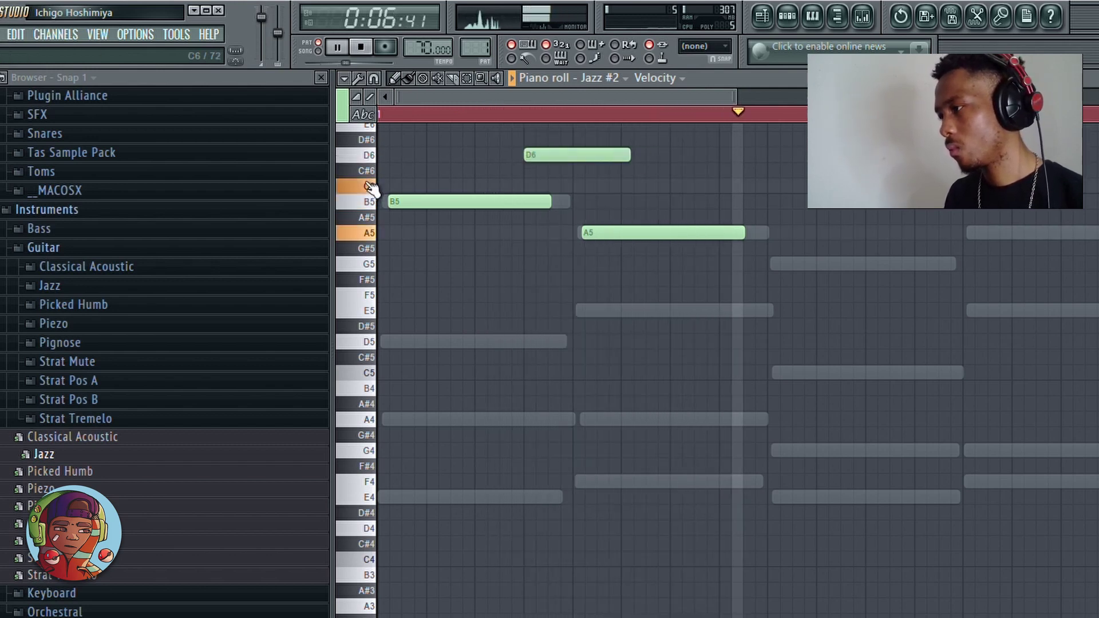
click(719, 186)
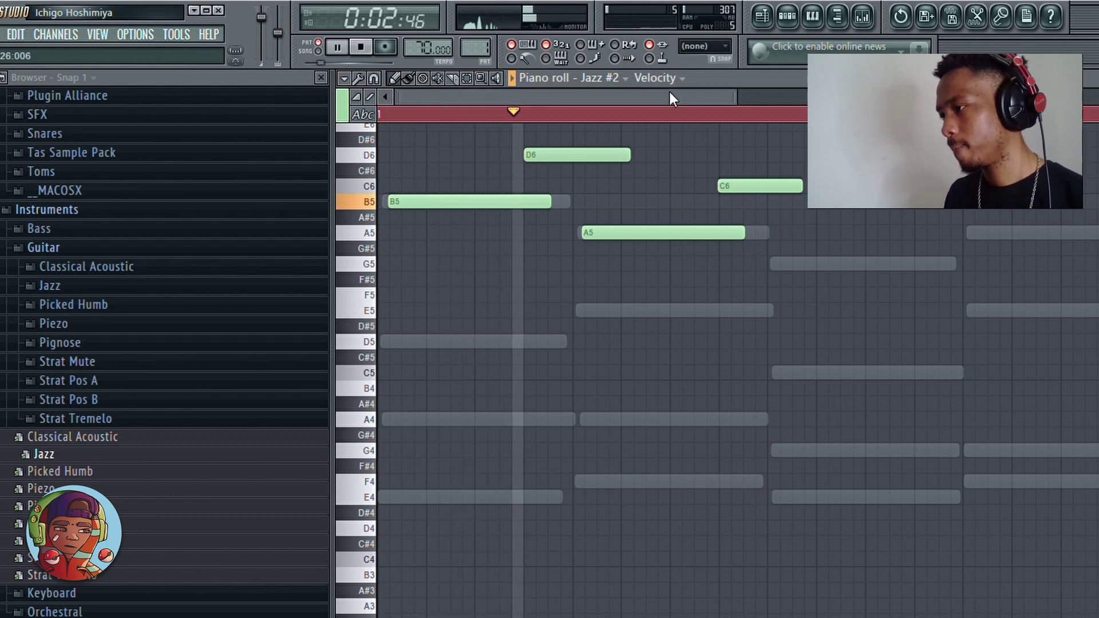
Step: Shorten the A5 note in bar 2, add a second A5 after it, and continue with G5 in bar 3 and A5 in bar 4
drag(670, 97, 691, 98)
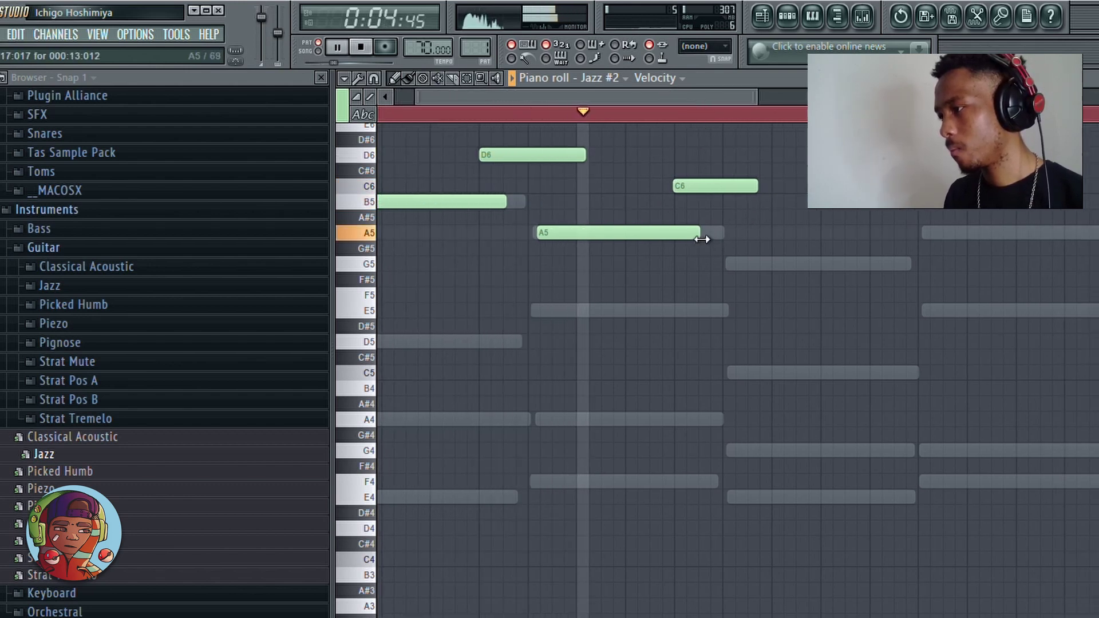
drag(699, 233, 667, 234)
click(671, 233)
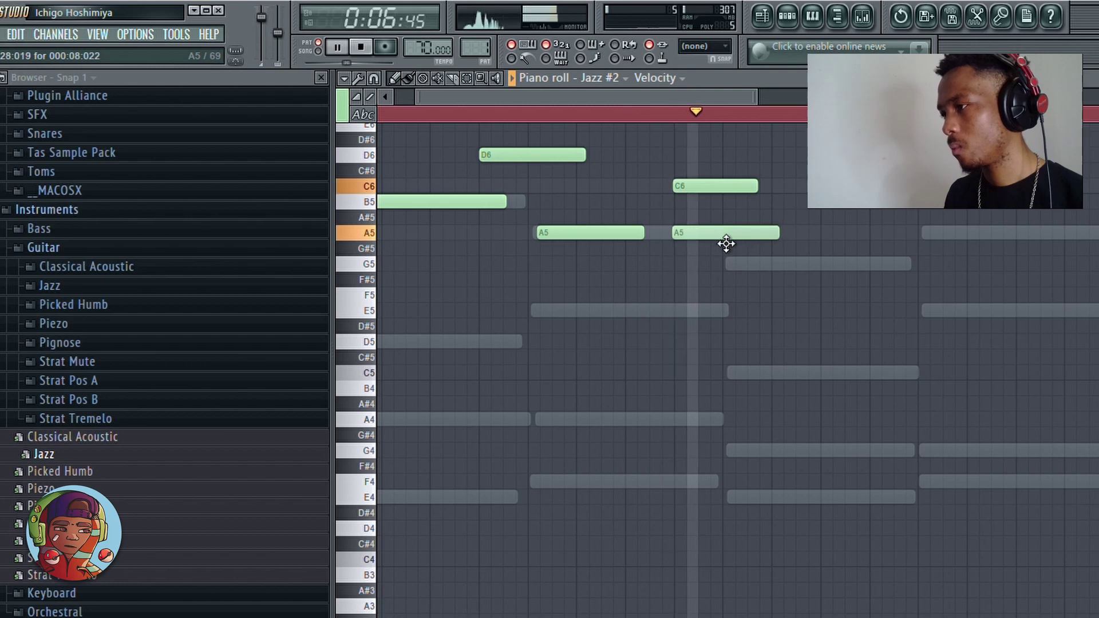
key(space)
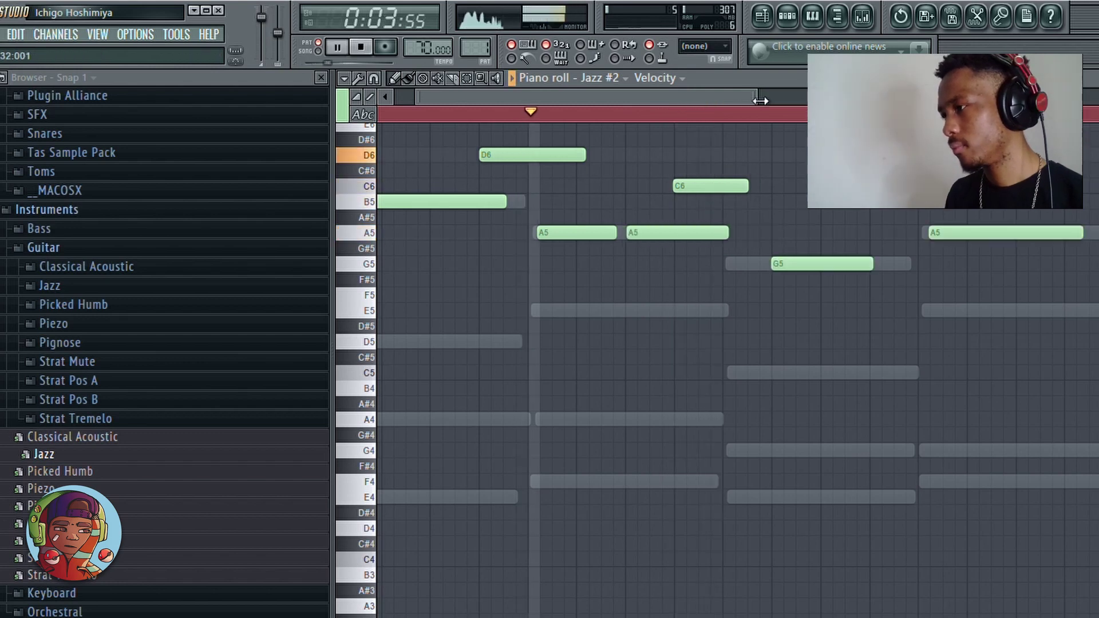
Step: Slightly shorten the second A5 note of bar 2 and add another A5 near the start of bar 3, before the G5
scroll(615, 239, down, 2)
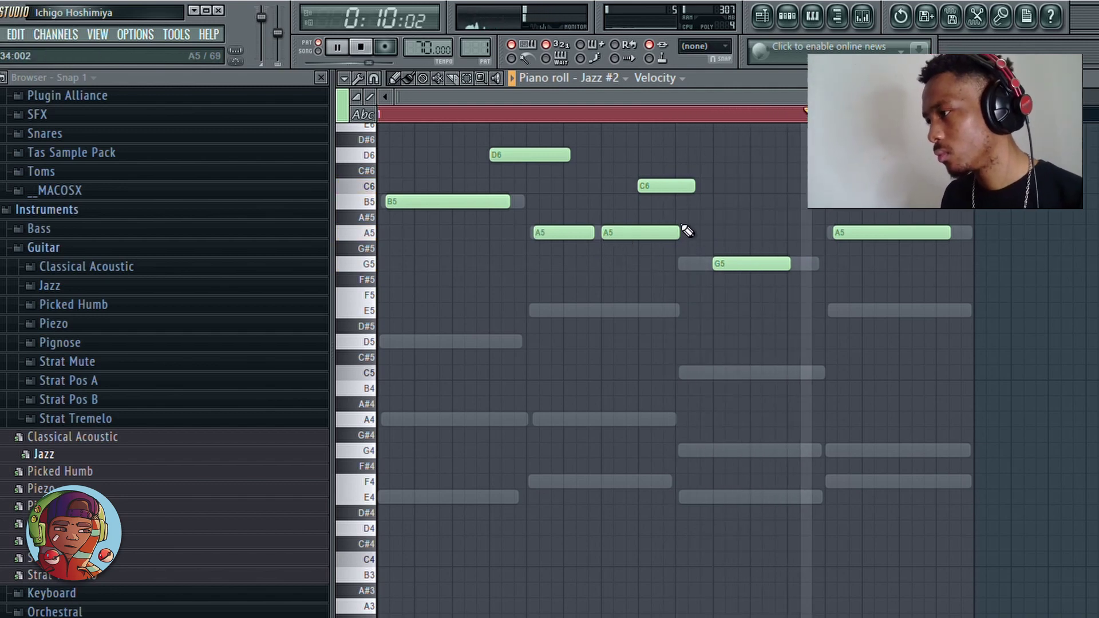
drag(682, 231, 676, 234)
click(704, 234)
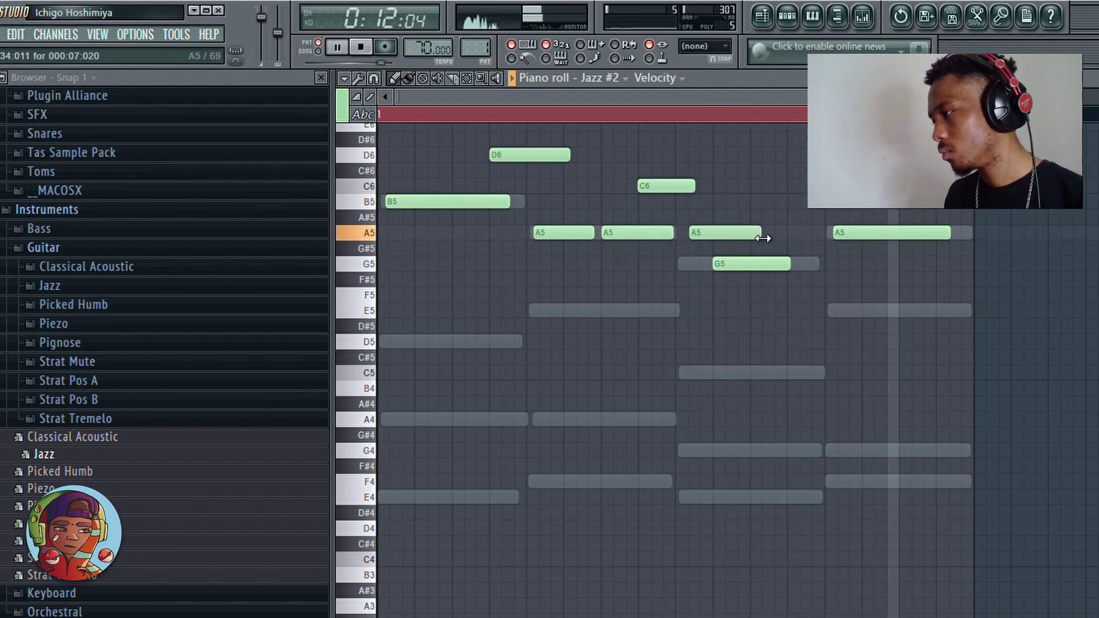
Step: Shorten the bar 4 A5 note and add a short E5 note at the end of that bar, checking with playback
mouse_move(947, 235)
mouse_down()
mouse_move(933, 238)
mouse_move(948, 238)
mouse_up()
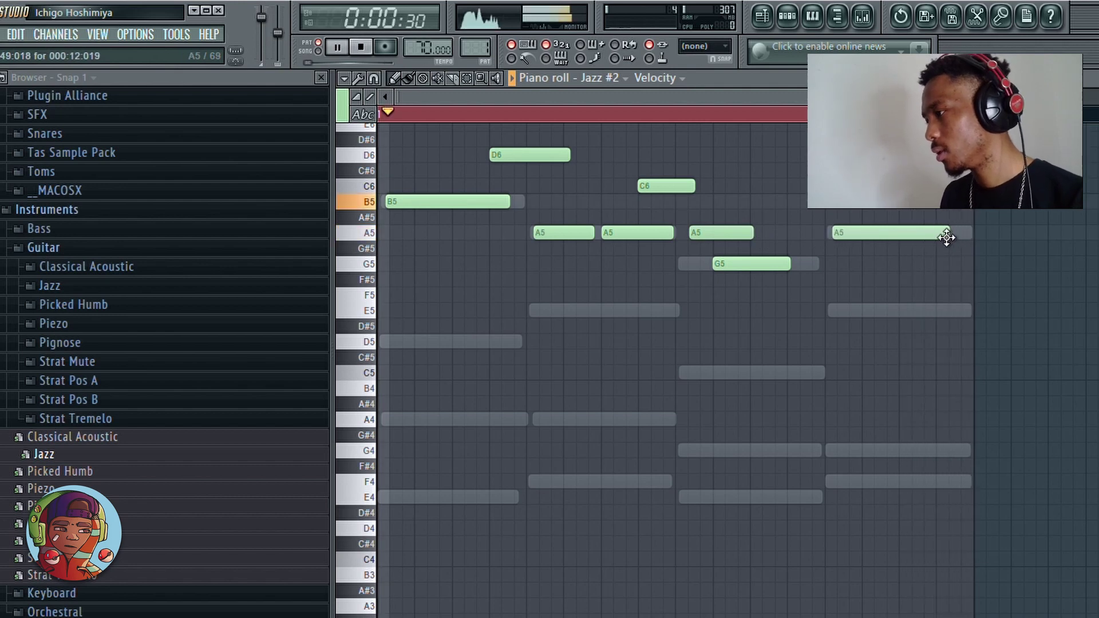
key(space)
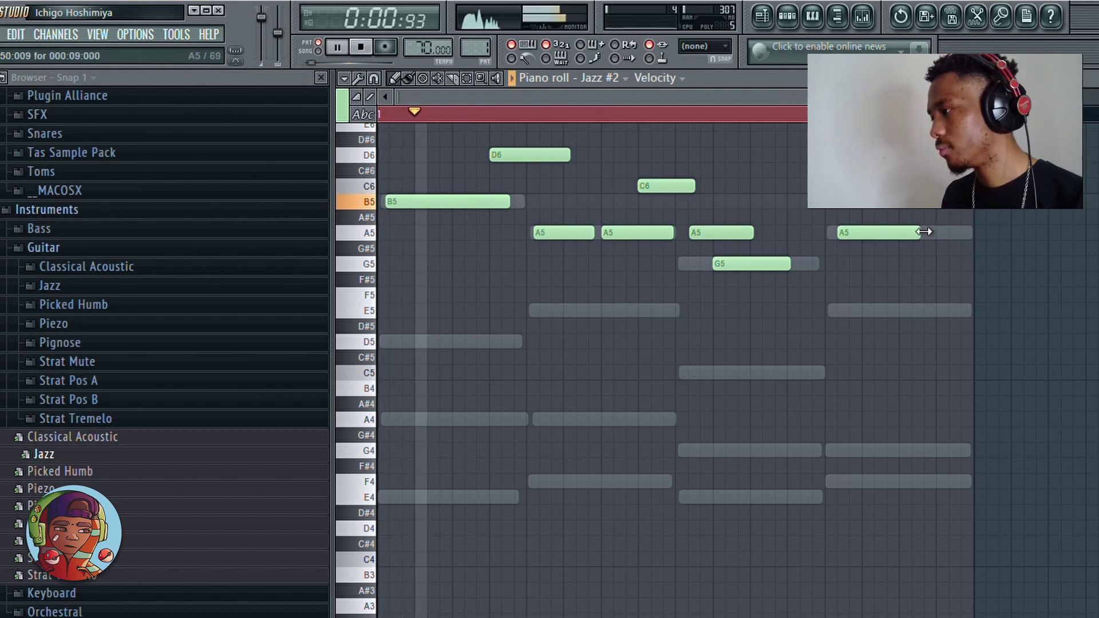
drag(920, 232, 899, 232)
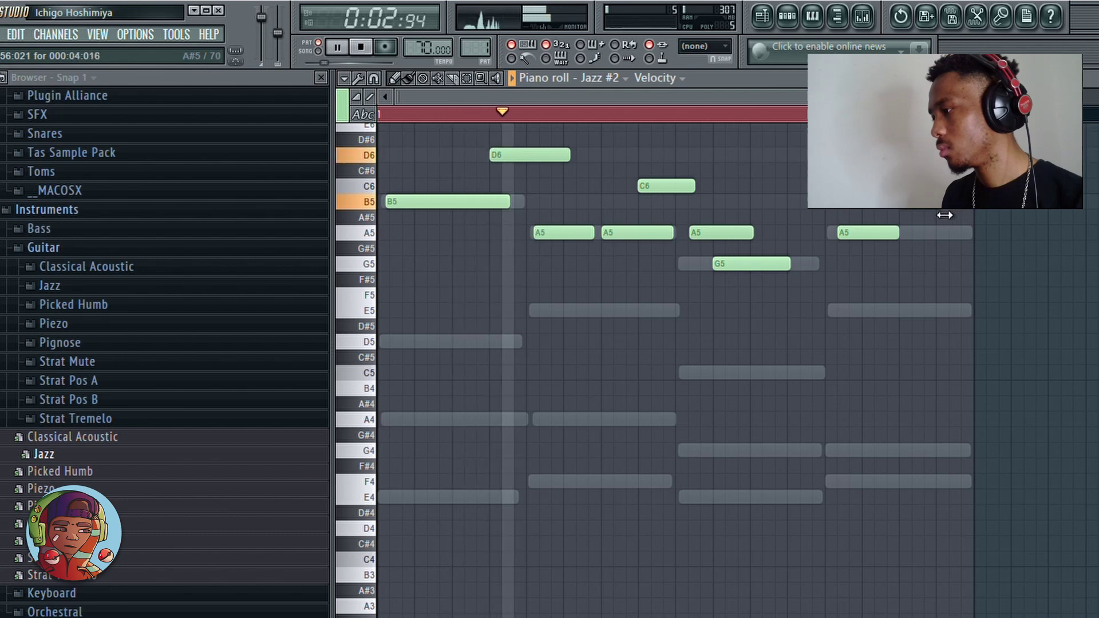
click(940, 310)
drag(984, 315, 971, 314)
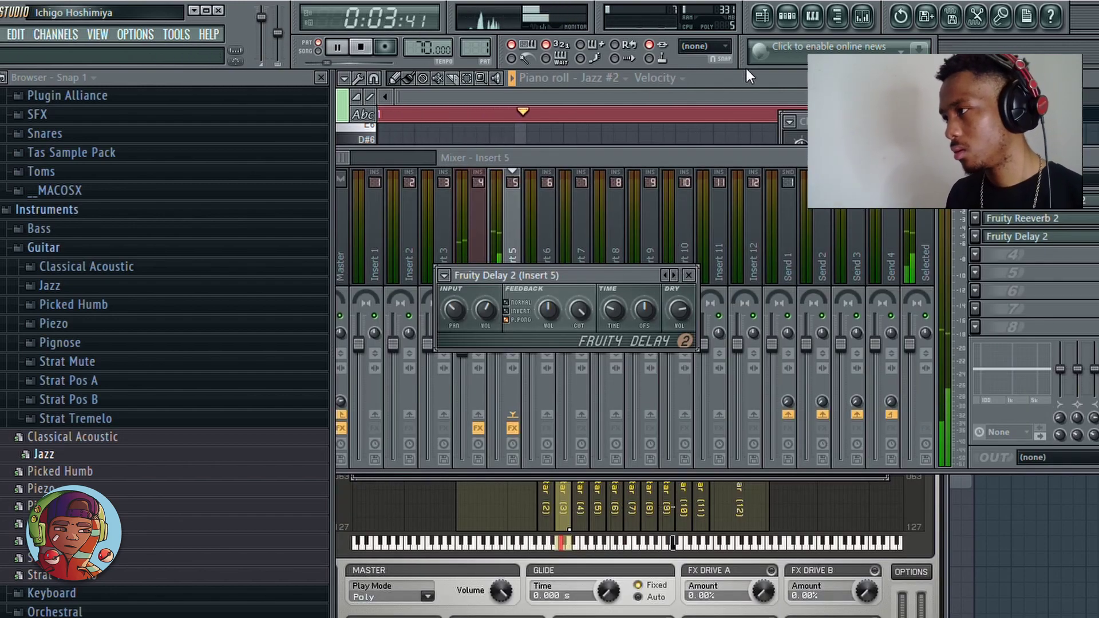
Step: Adjust the input volume of Fruity Delay 2 on mixer Insert 5, then return to the step sequencer and stop playback
click(783, 17)
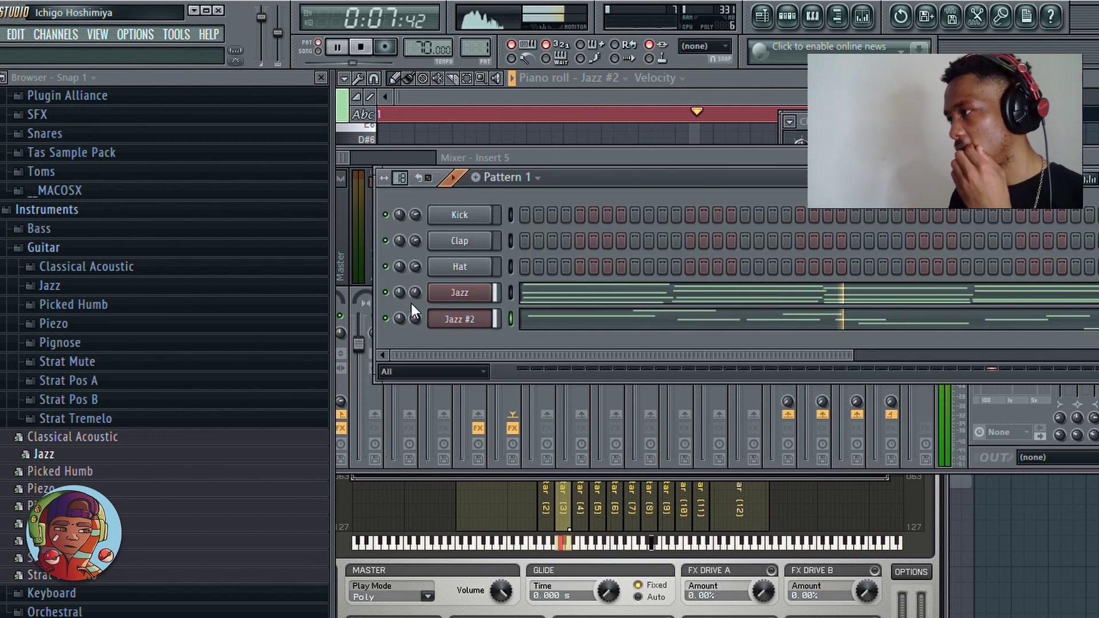
click(862, 17)
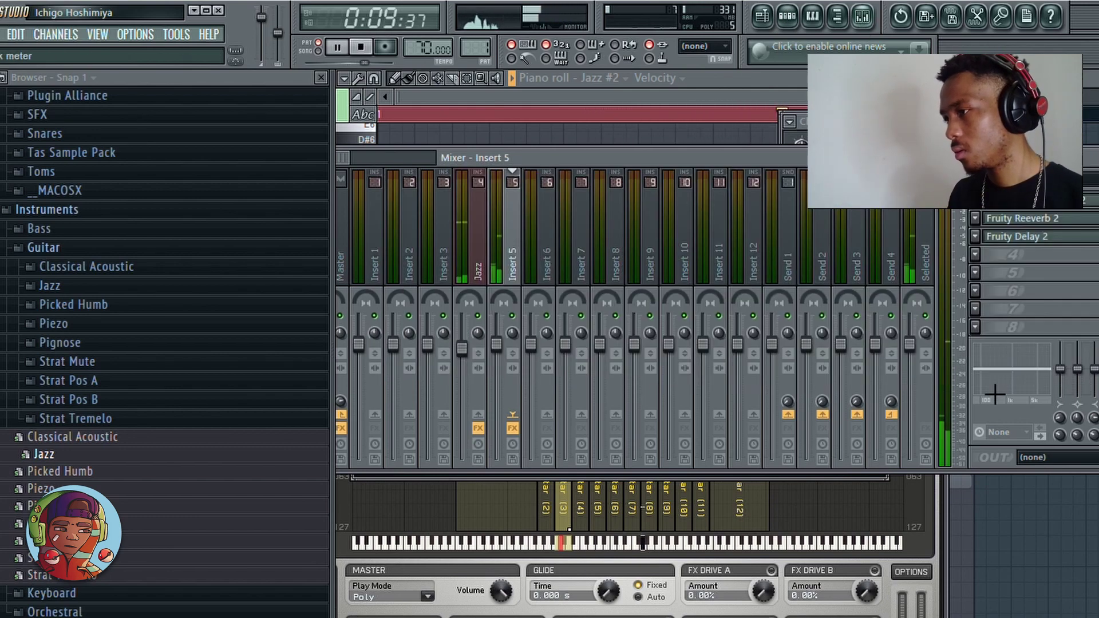
click(1052, 241)
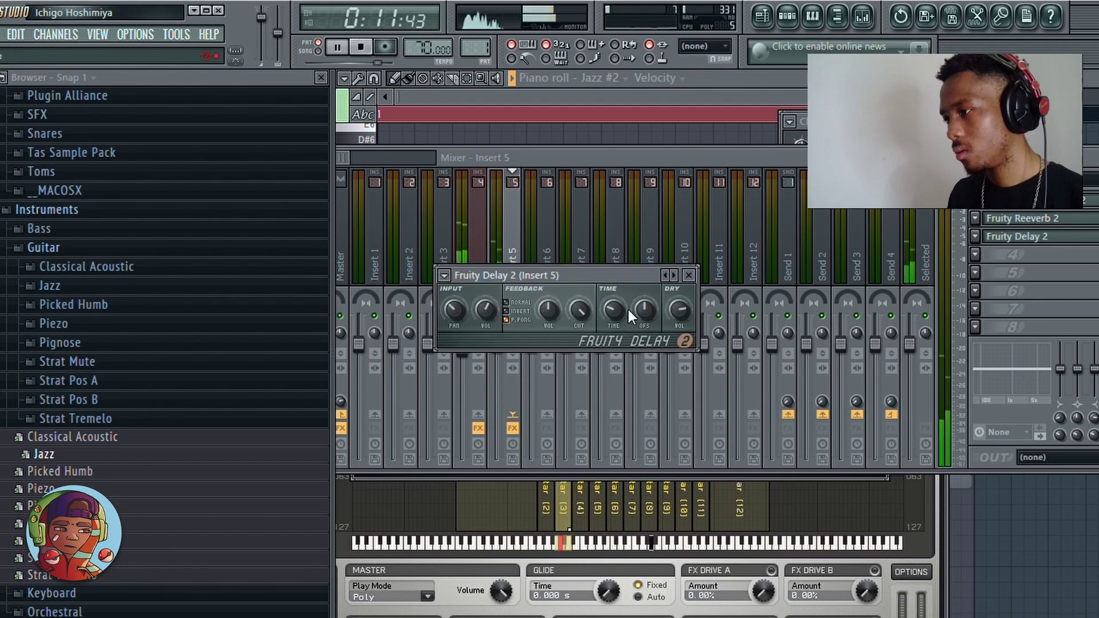
drag(472, 303, 472, 295)
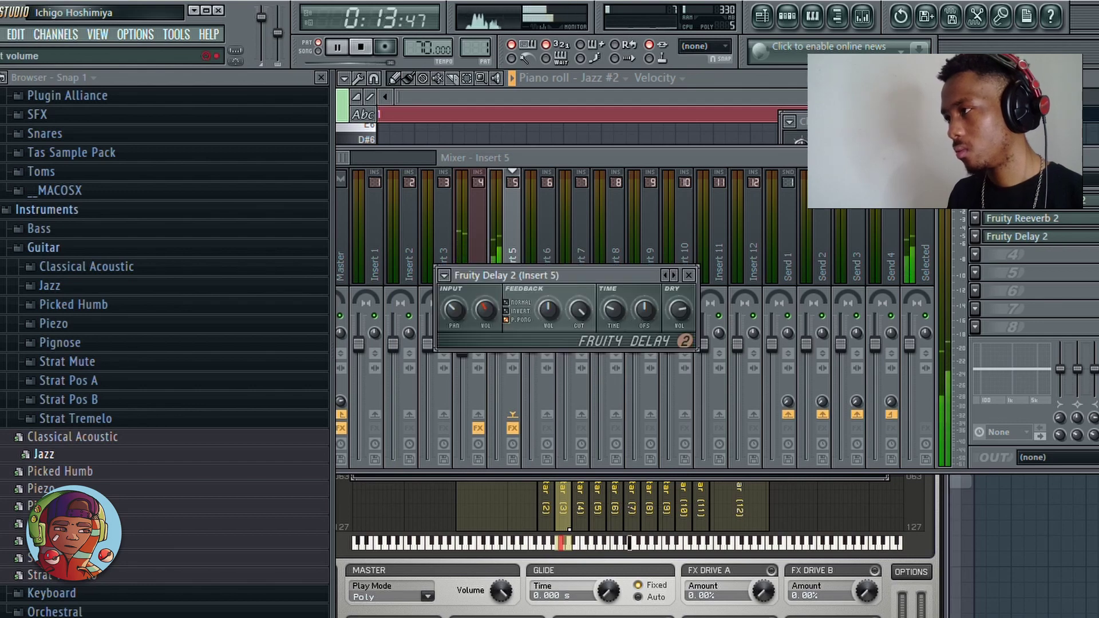
click(765, 17)
click(787, 16)
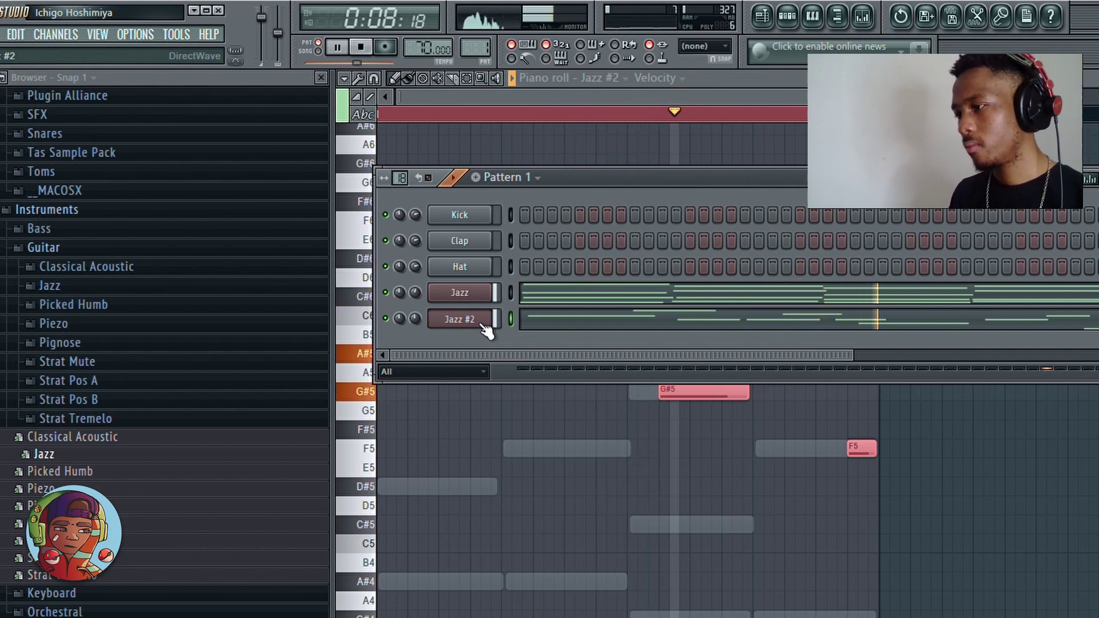
key(space)
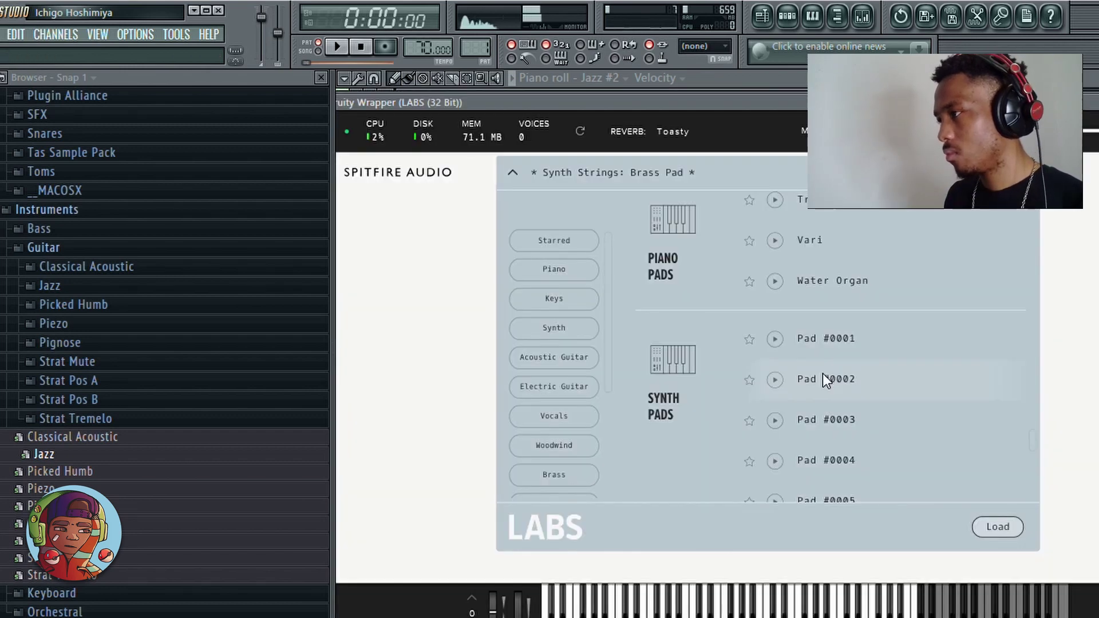
Step: Load the Synth Pads preset Pad #0002 in LABS and open the LABS channel's piano roll
double_click(825, 378)
click(777, 16)
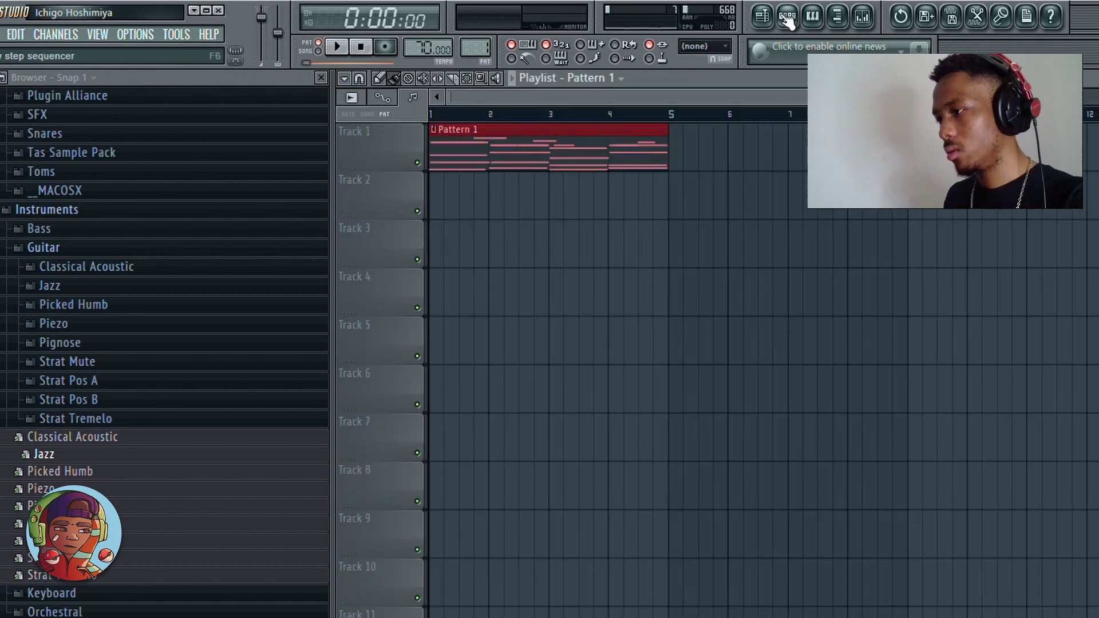
click(786, 17)
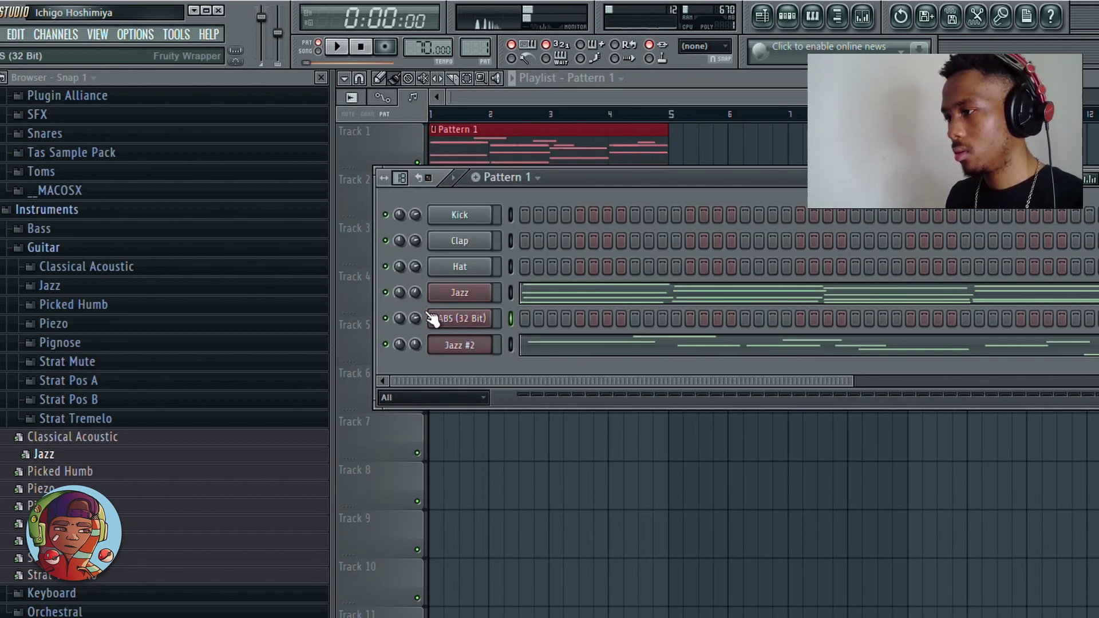
right_click(481, 315)
click(506, 324)
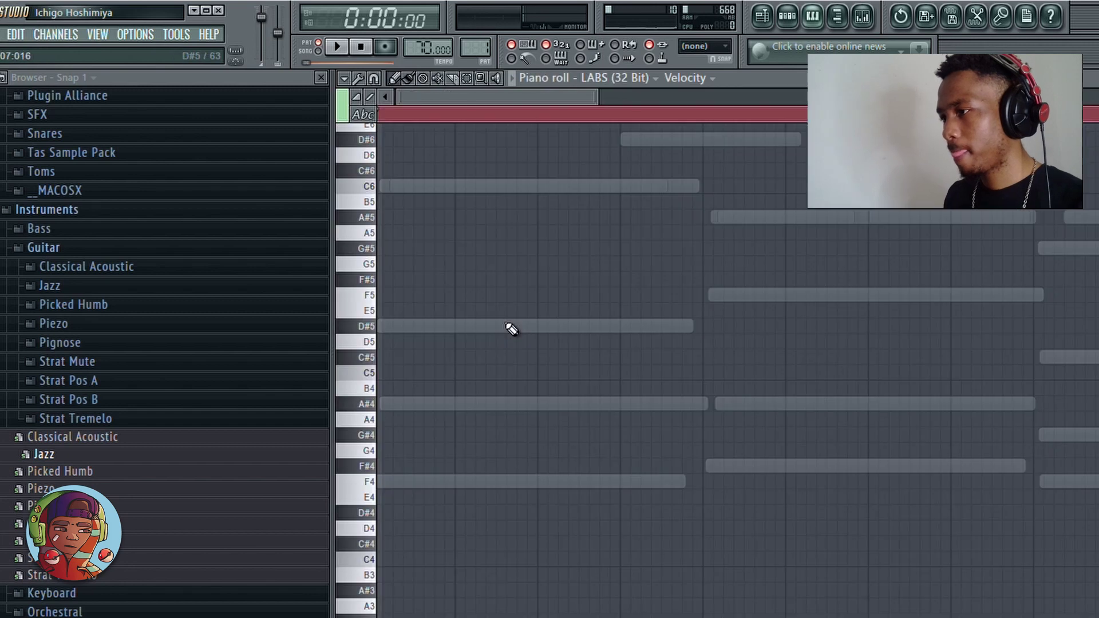
Step: Place full-length pad notes D#5 and A#4 over the first chord, and F5 and A#4 over the second chord
drag(601, 105, 893, 104)
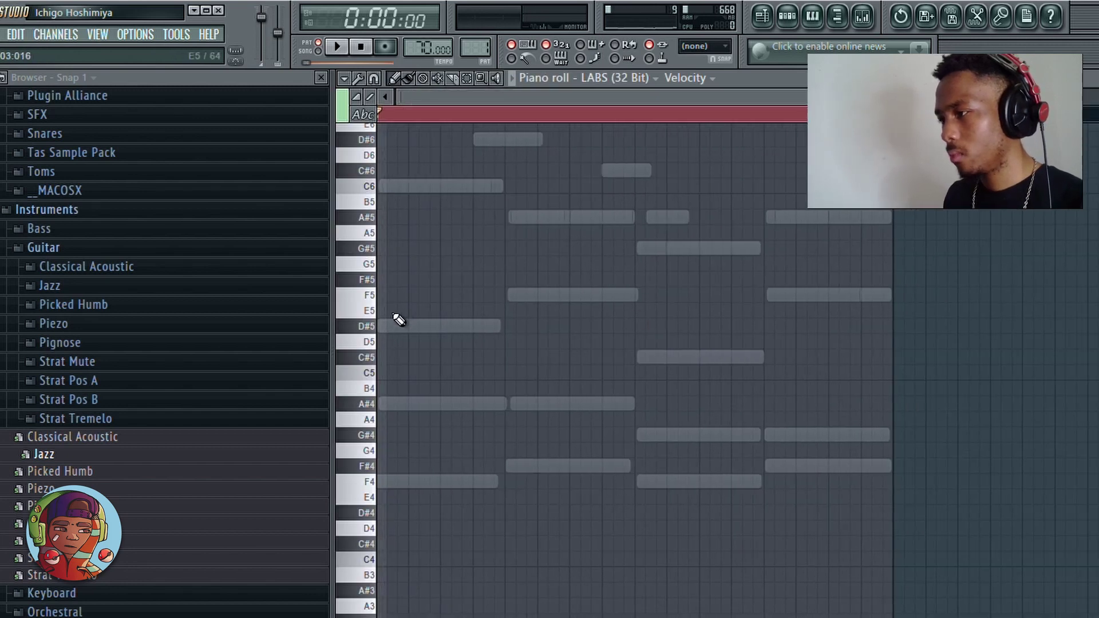
click(391, 326)
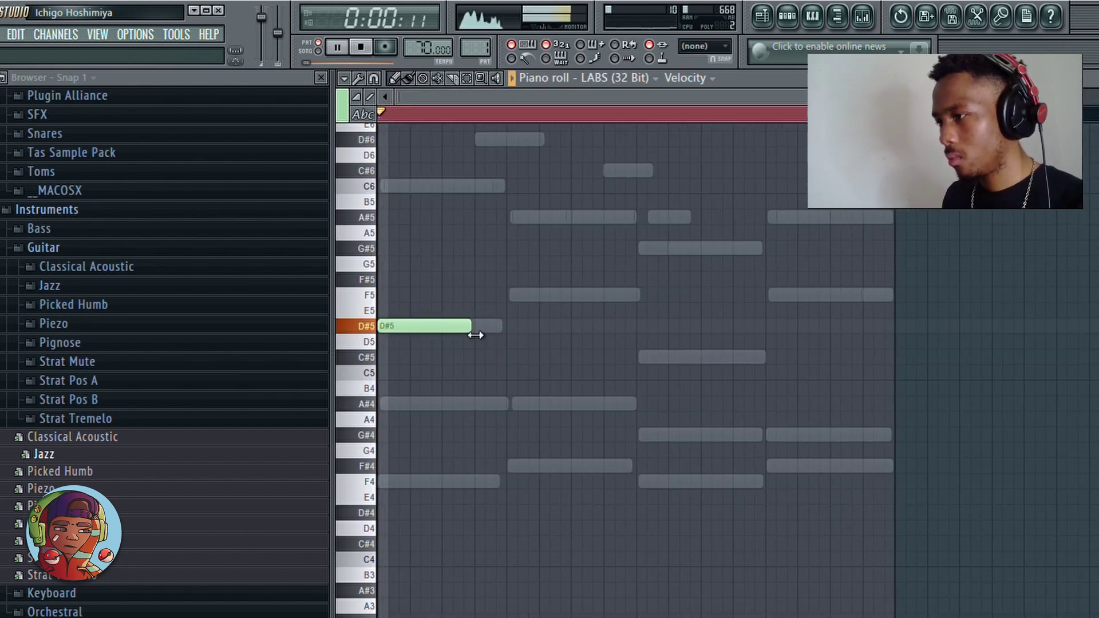
drag(476, 335, 504, 337)
key(space)
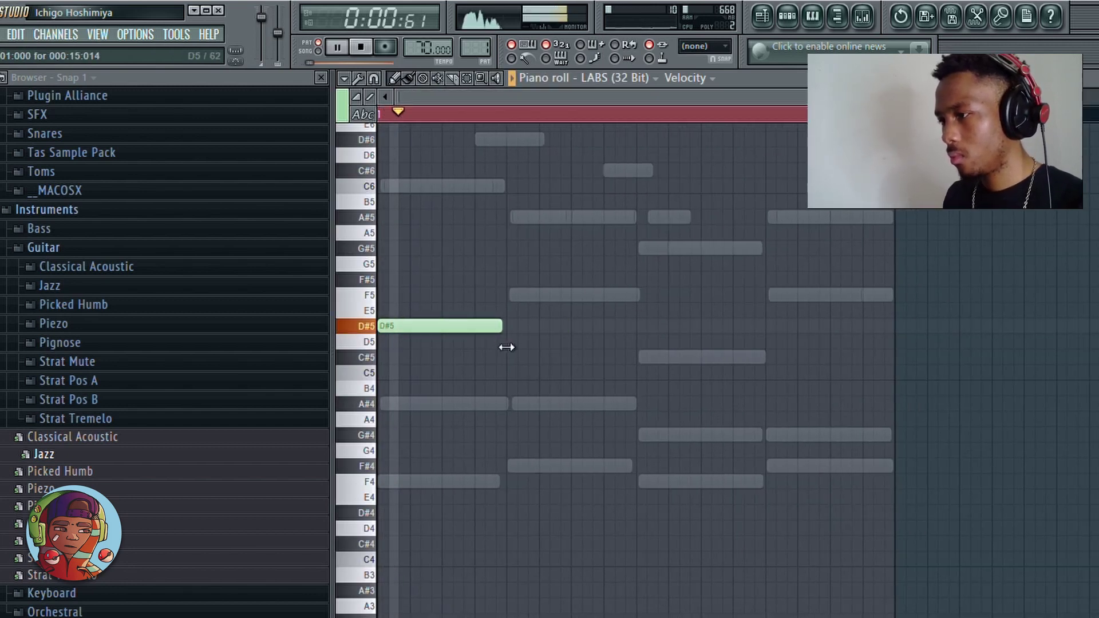
click(380, 404)
click(514, 295)
click(514, 404)
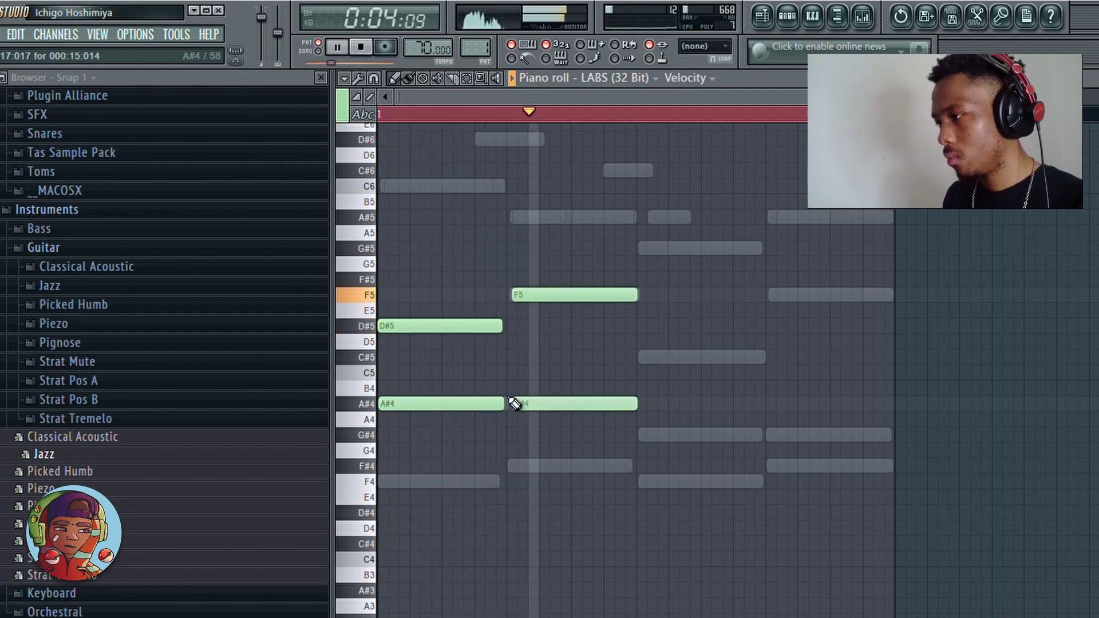
Step: Place full-length pad notes G#5 and C#5 over the third chord, and A#5 and F5 over the fourth chord
click(643, 248)
click(650, 357)
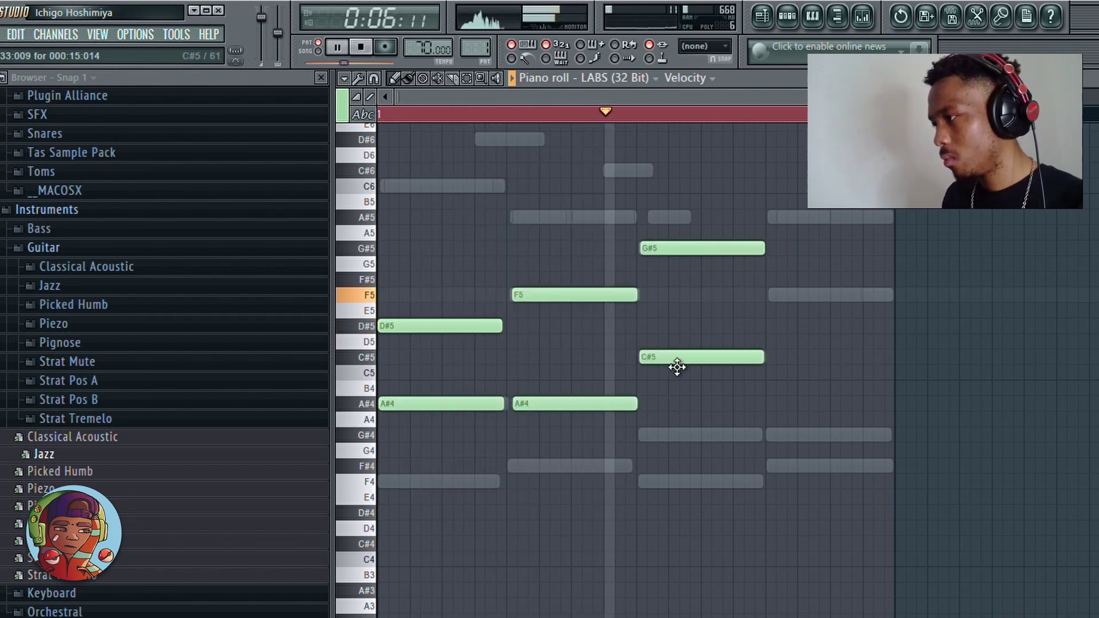
click(772, 217)
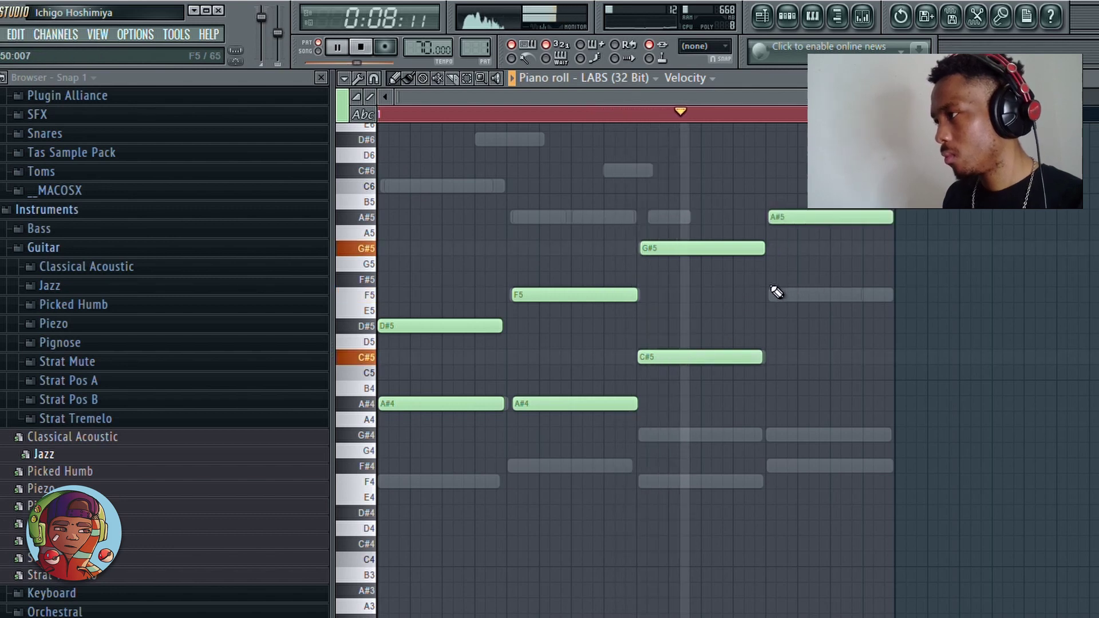
click(772, 295)
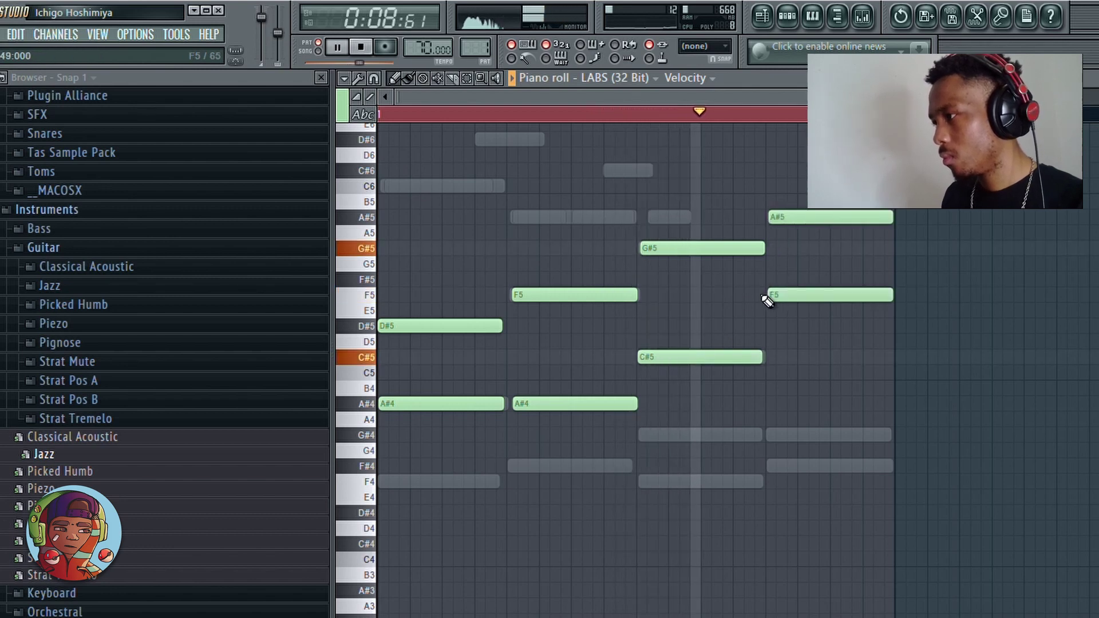
Step: Stop playback and add an Alpha Free instrument channel to the step sequencer between LABS and Jazz #2
click(785, 18)
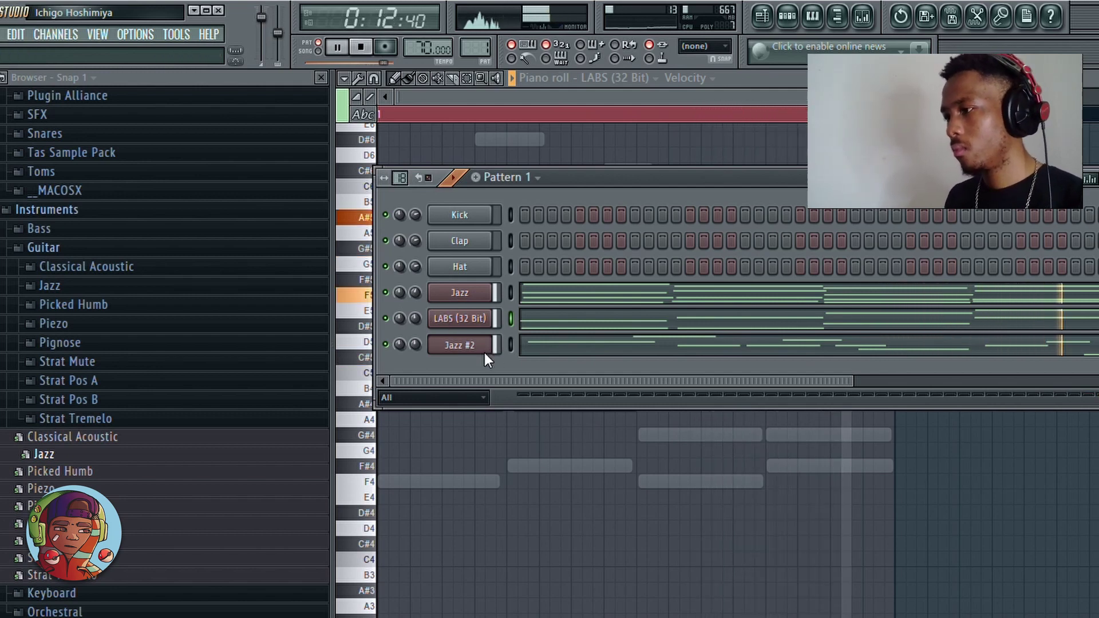
key(space)
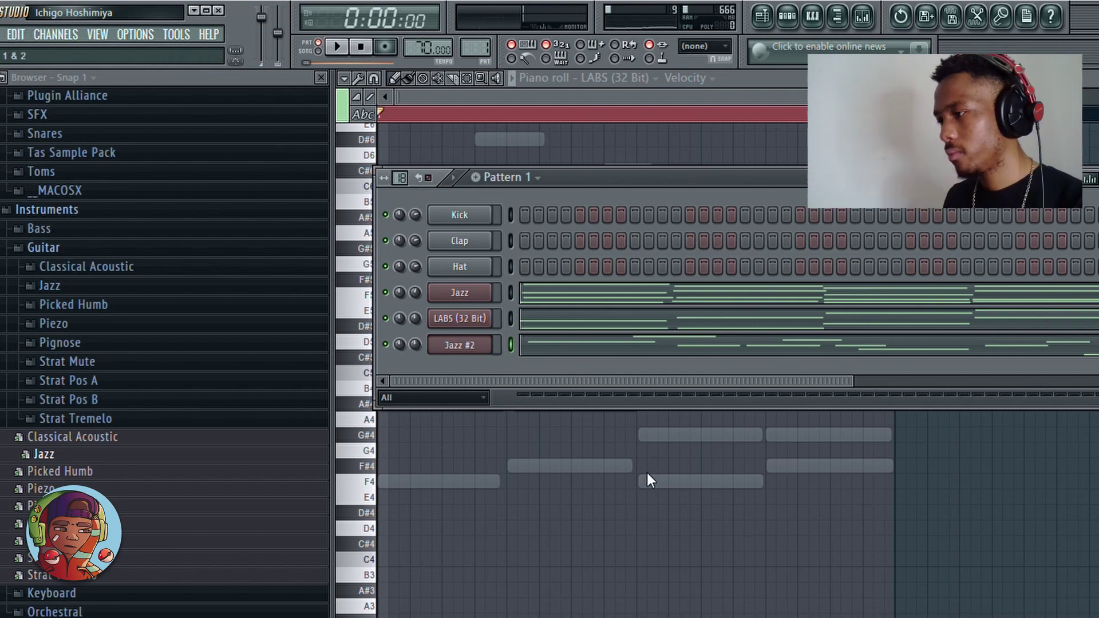
click(648, 471)
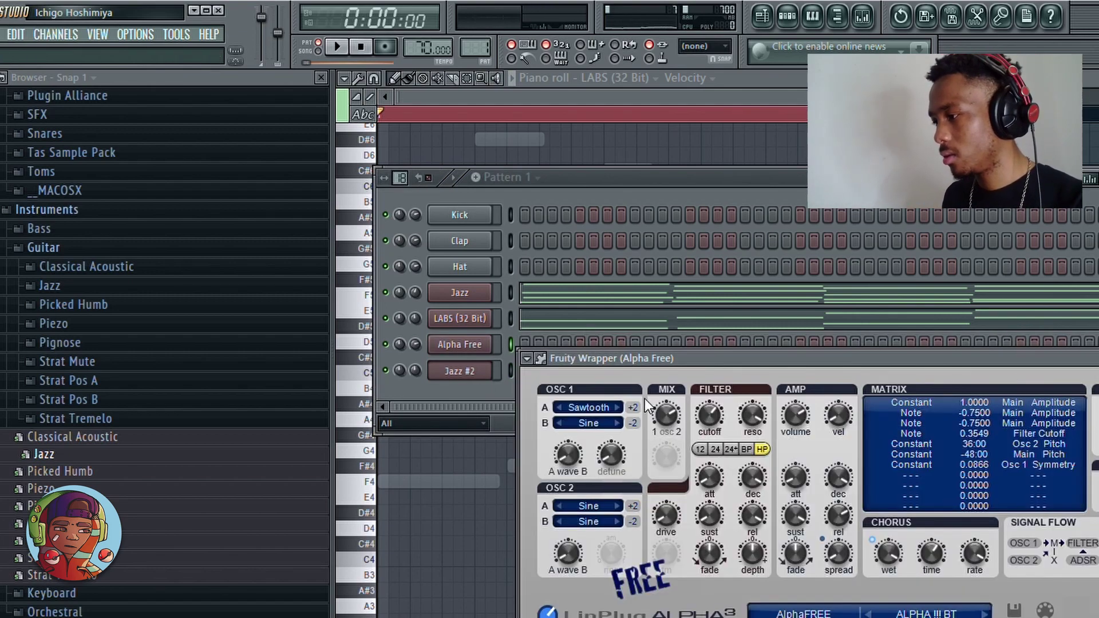
Step: Load a preset from the AlphaFREE 2 bank in Alpha Free and open the channel's piano roll
drag(645, 358, 559, 224)
click(719, 481)
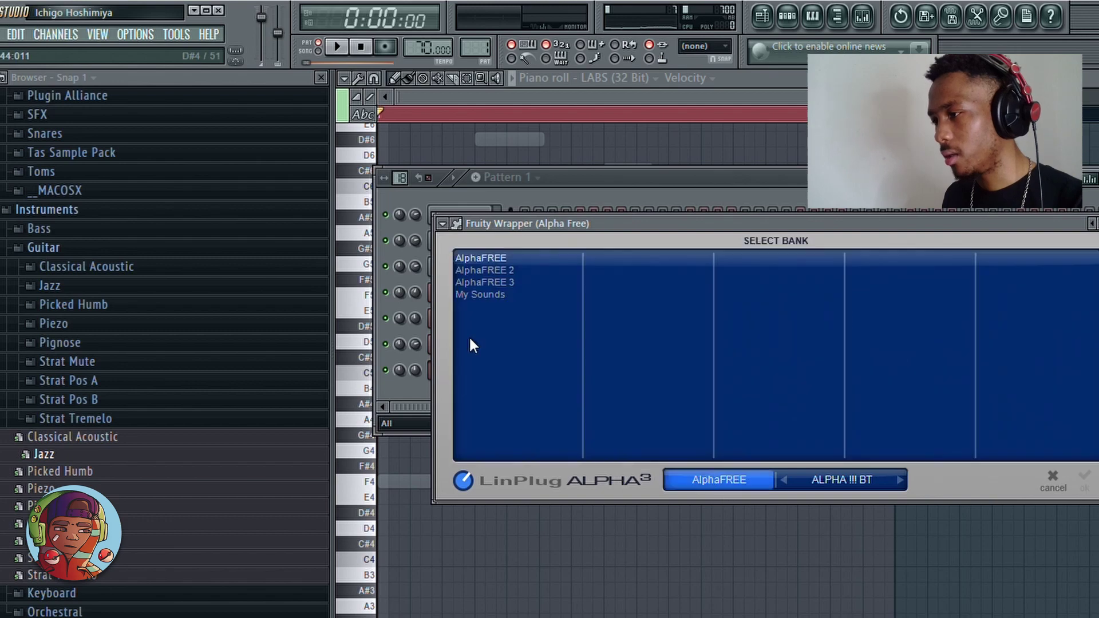
click(467, 269)
click(517, 359)
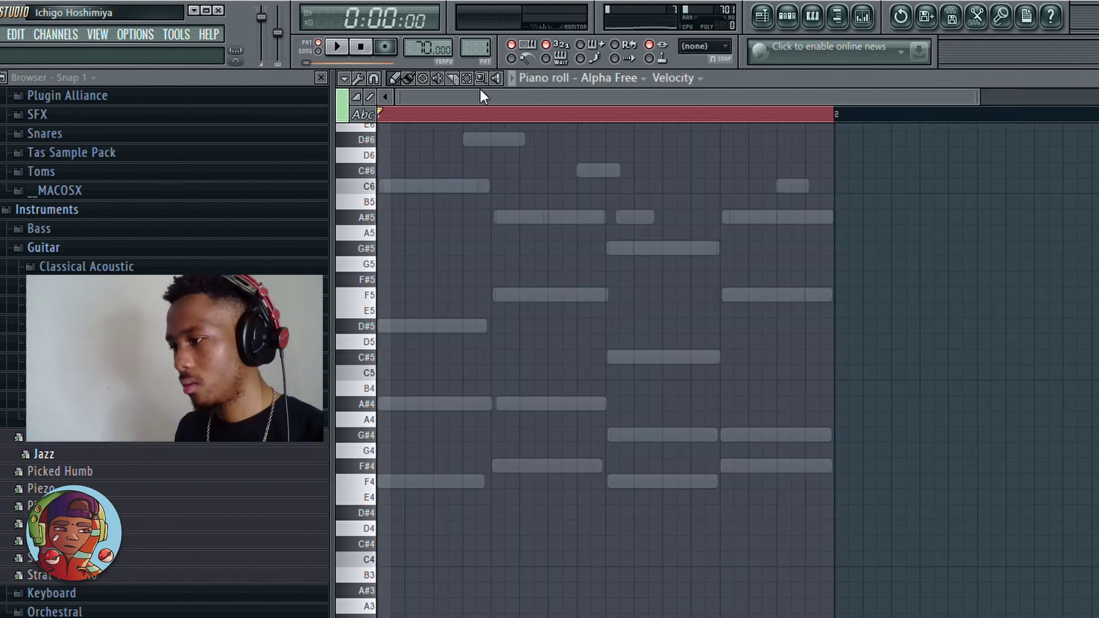
Step: Place full-length Alpha Free notes F4, F#4, F4 and F#4 under the four chords, and transpose them all down one octave
click(608, 481)
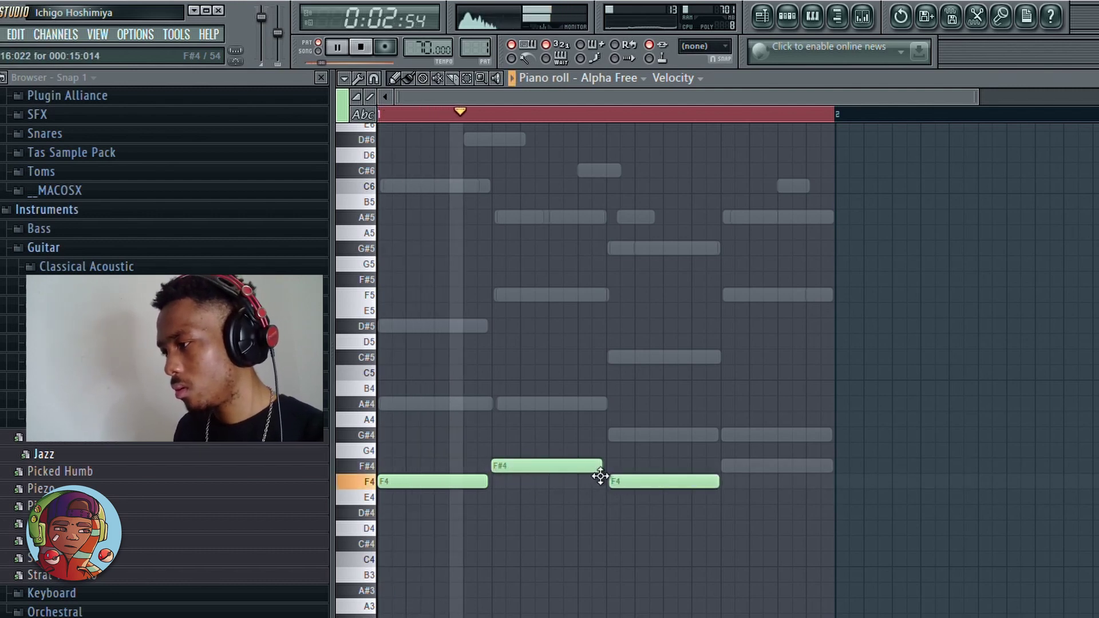
click(722, 466)
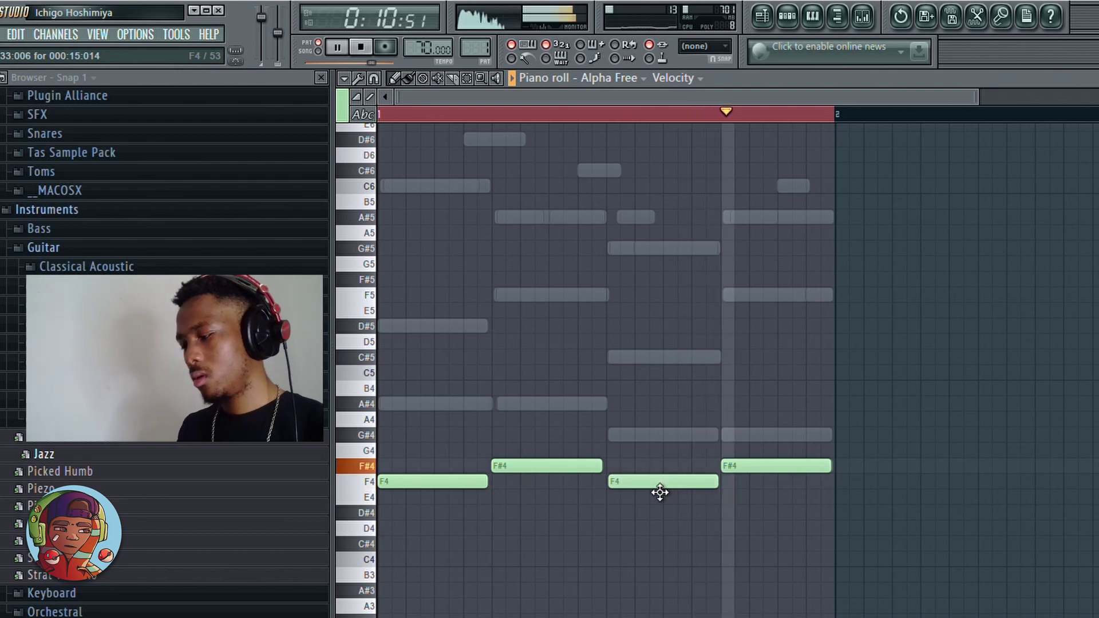
key(ctrl+a)
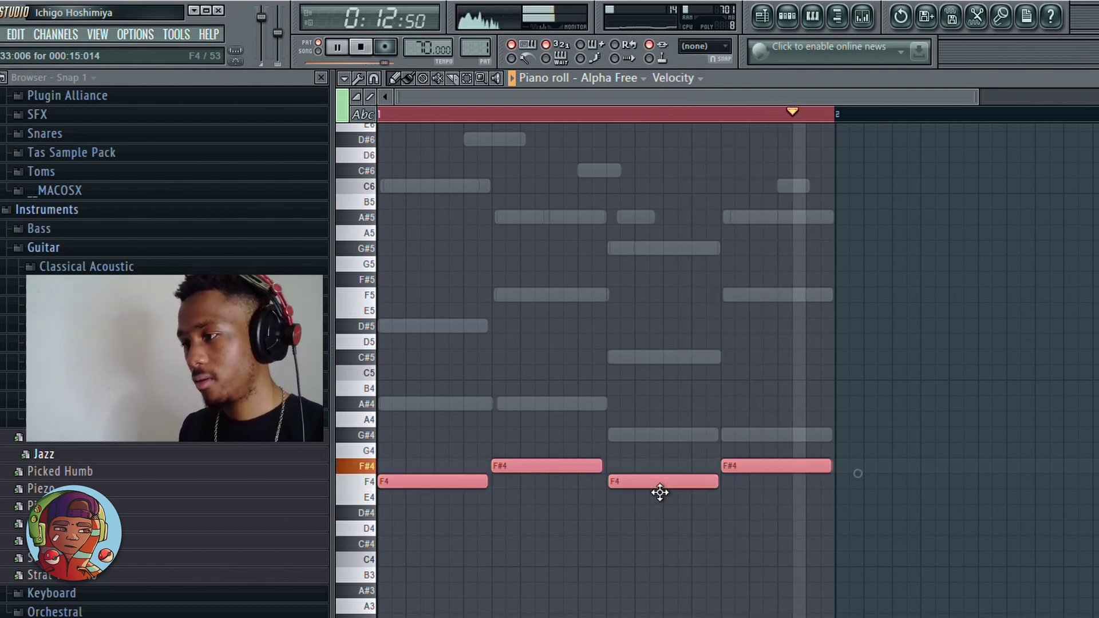
key(ctrl+Down)
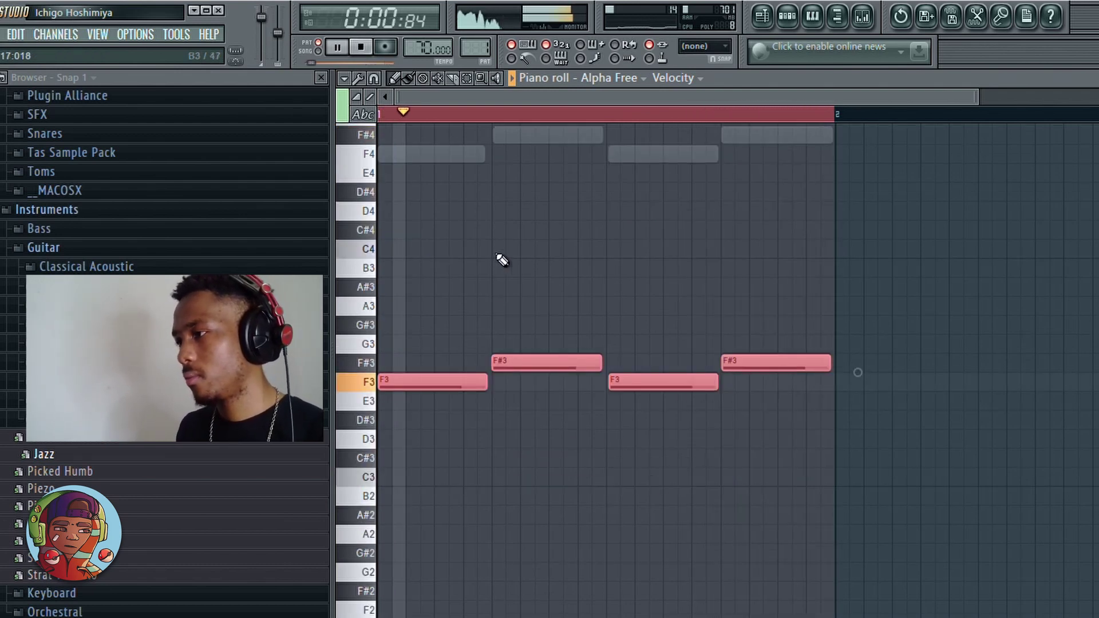
key(ctrl+d)
click(788, 17)
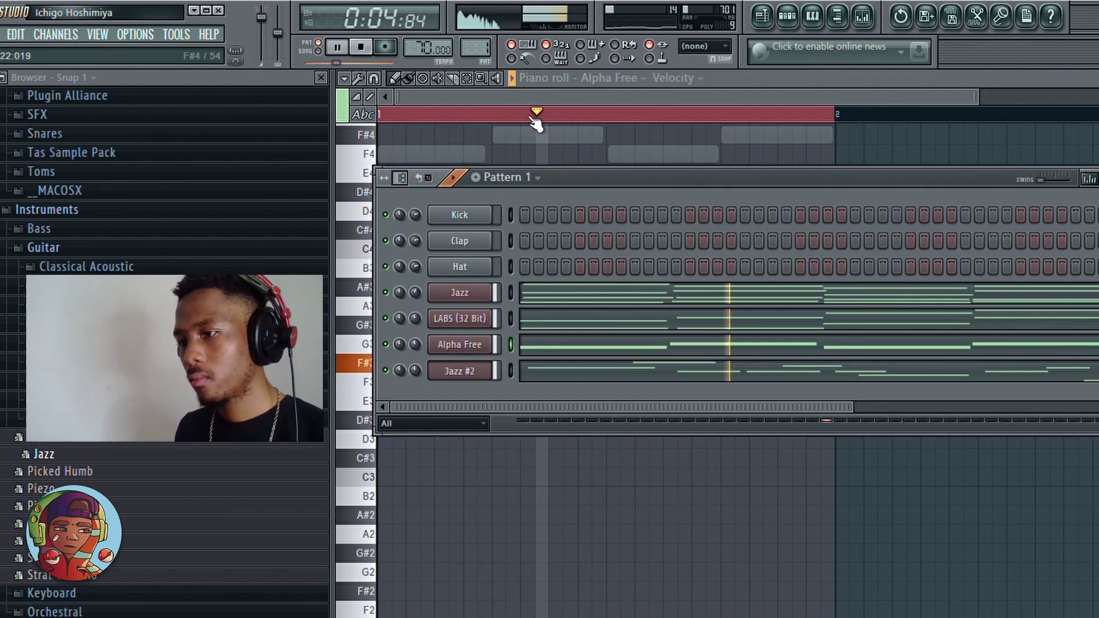
click(114, 419)
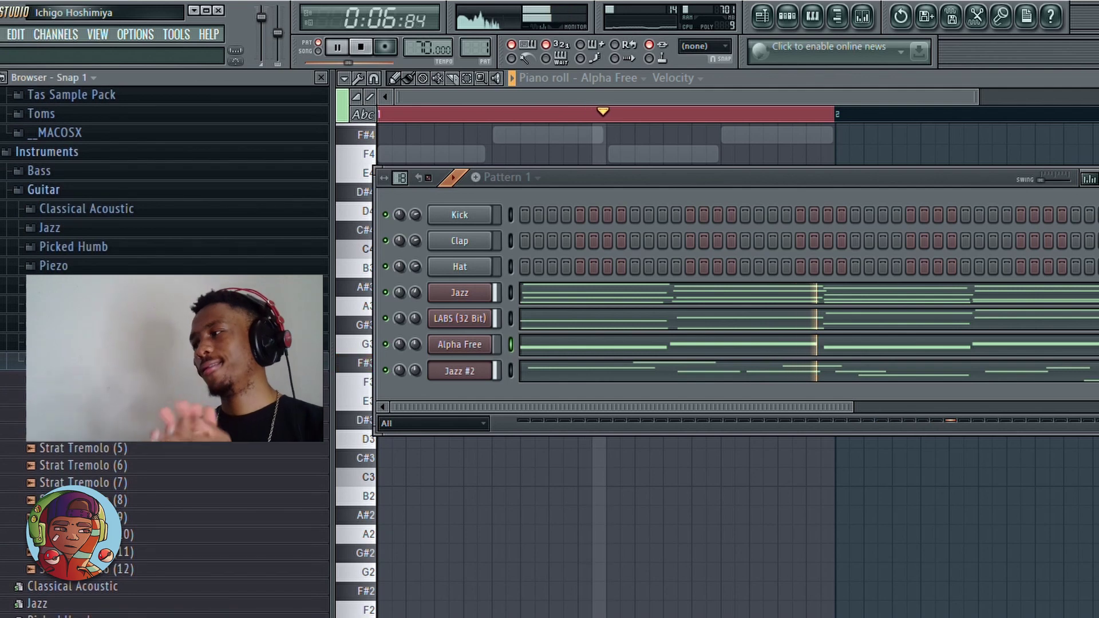
click(92, 362)
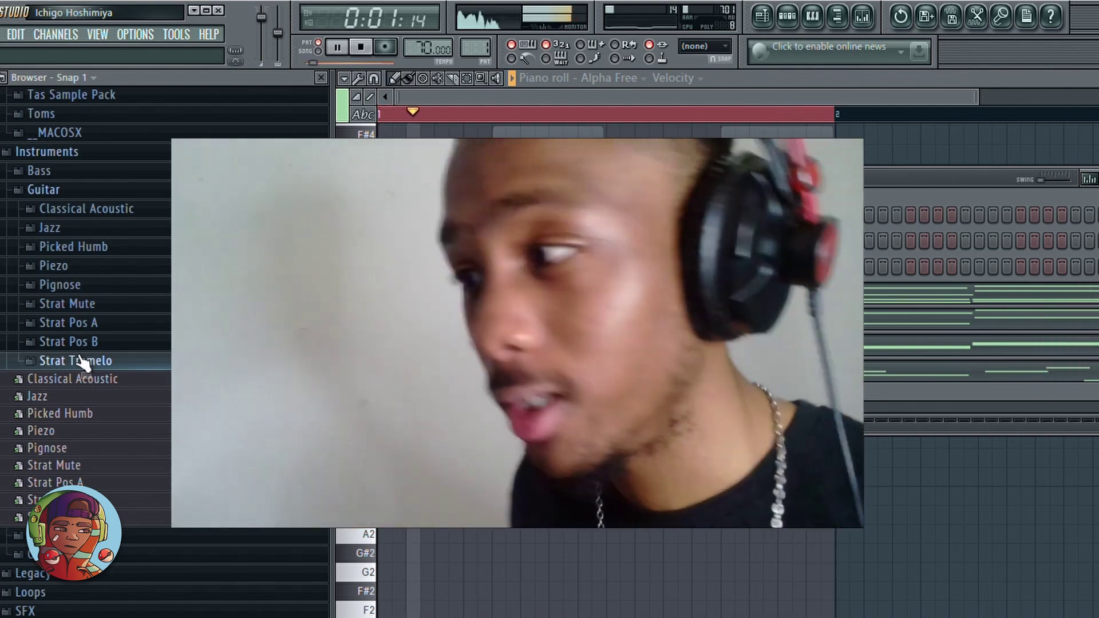
key(space)
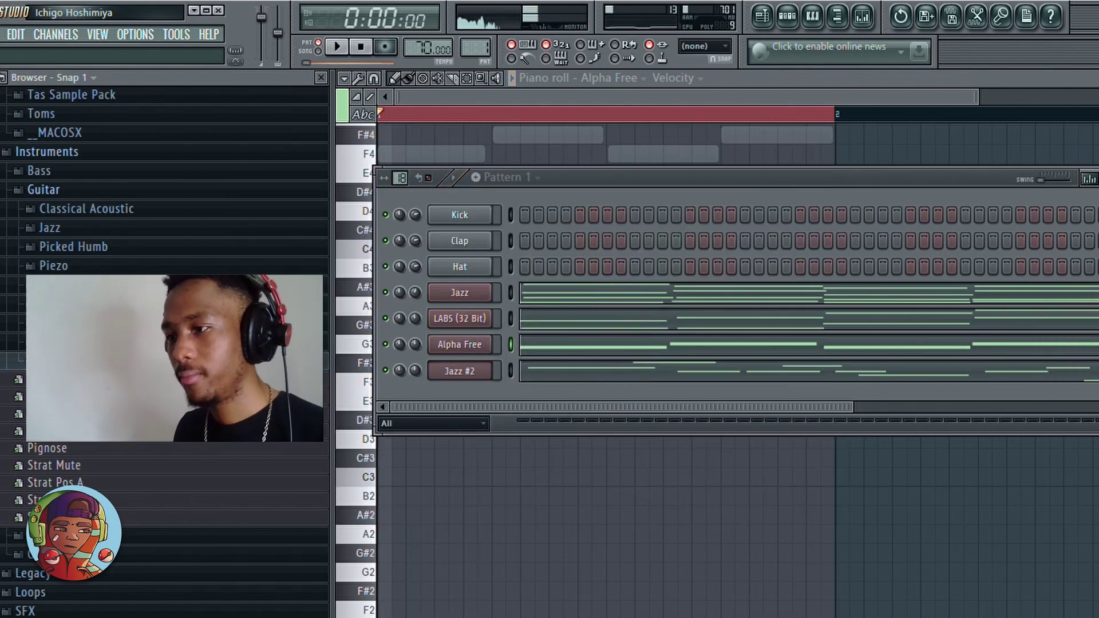
click(172, 360)
scroll(172, 361, up, 2)
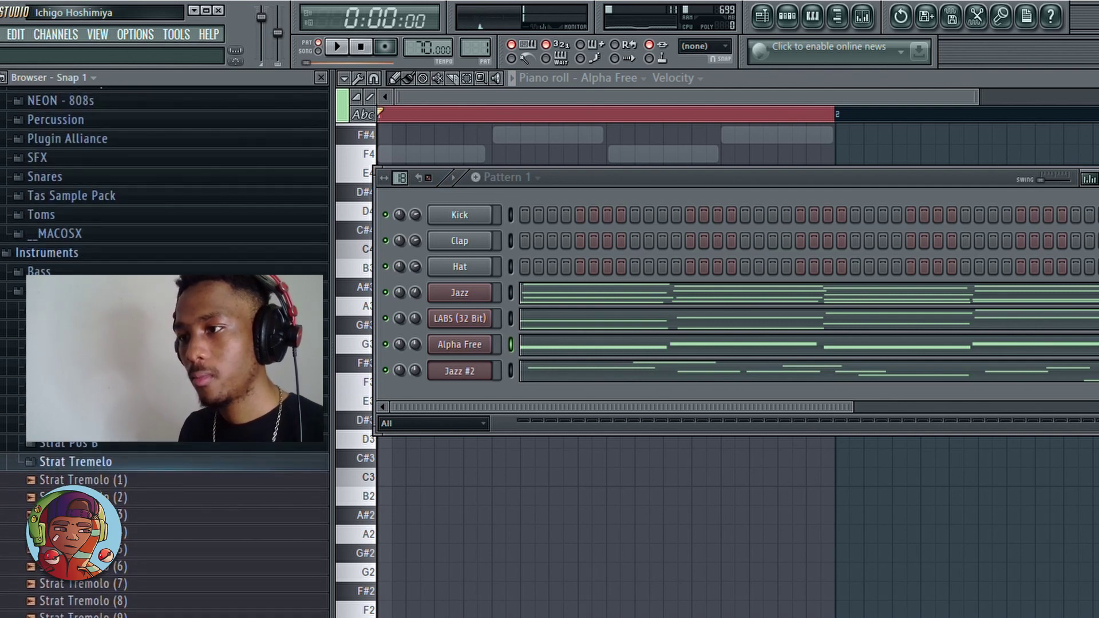
Step: Add a Cymatics Eternity closed hi-hat channel with a hit on every fourth step, and swap its sample to Closed Hihat 4
click(3, 77)
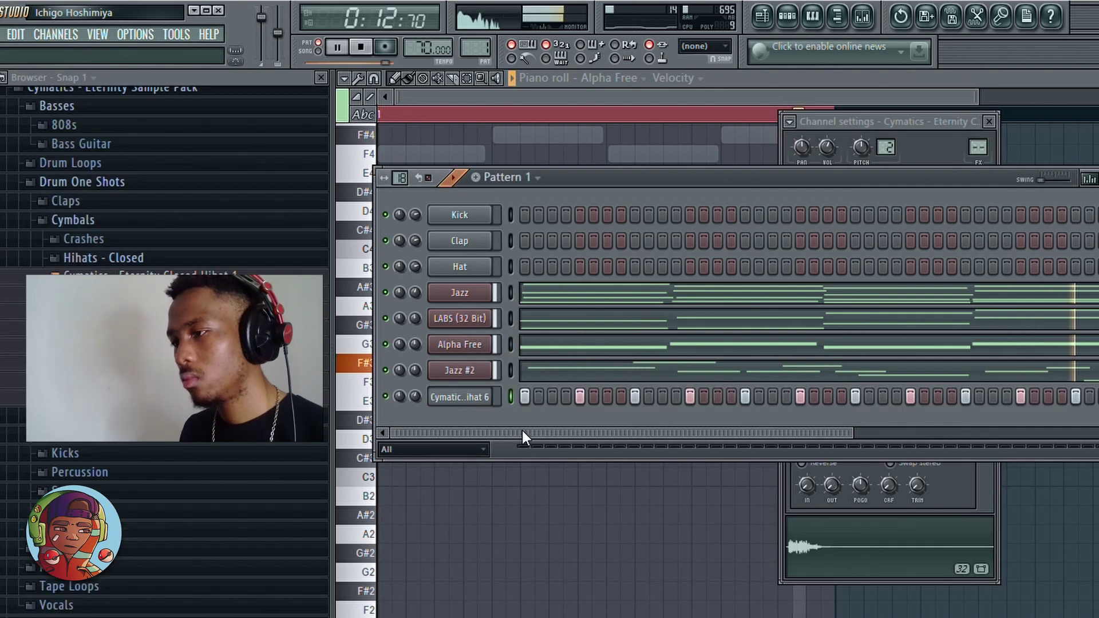
click(171, 333)
drag(172, 332, 413, 399)
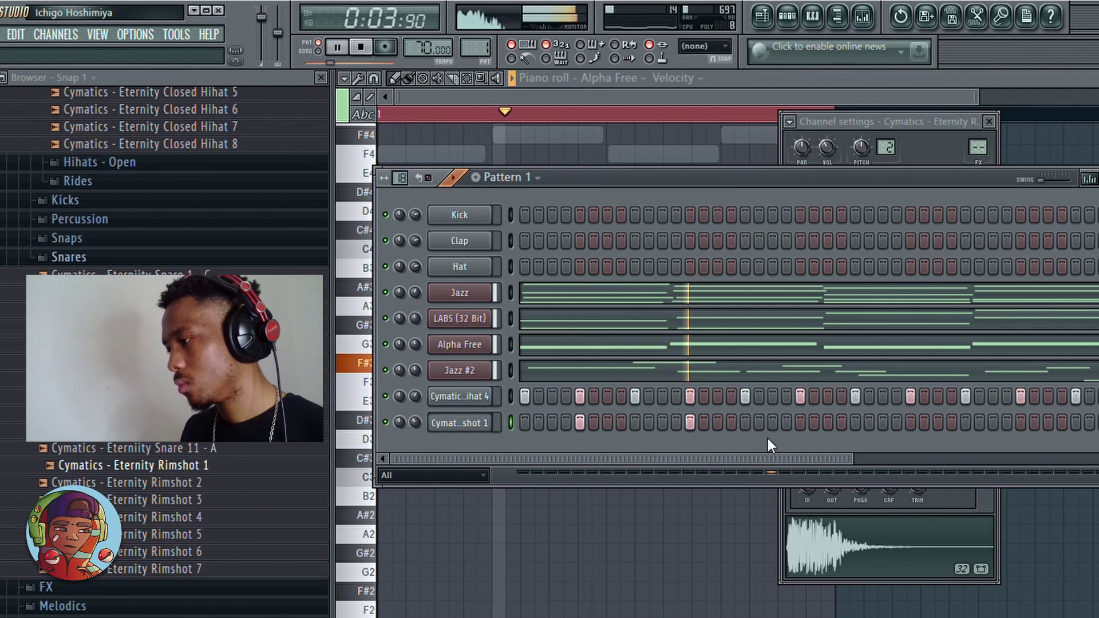
Step: Extend the Eternity Rimshot 1 hits across the whole pattern, one on every eighth step counting from step 5
click(745, 422)
click(745, 422)
click(800, 422)
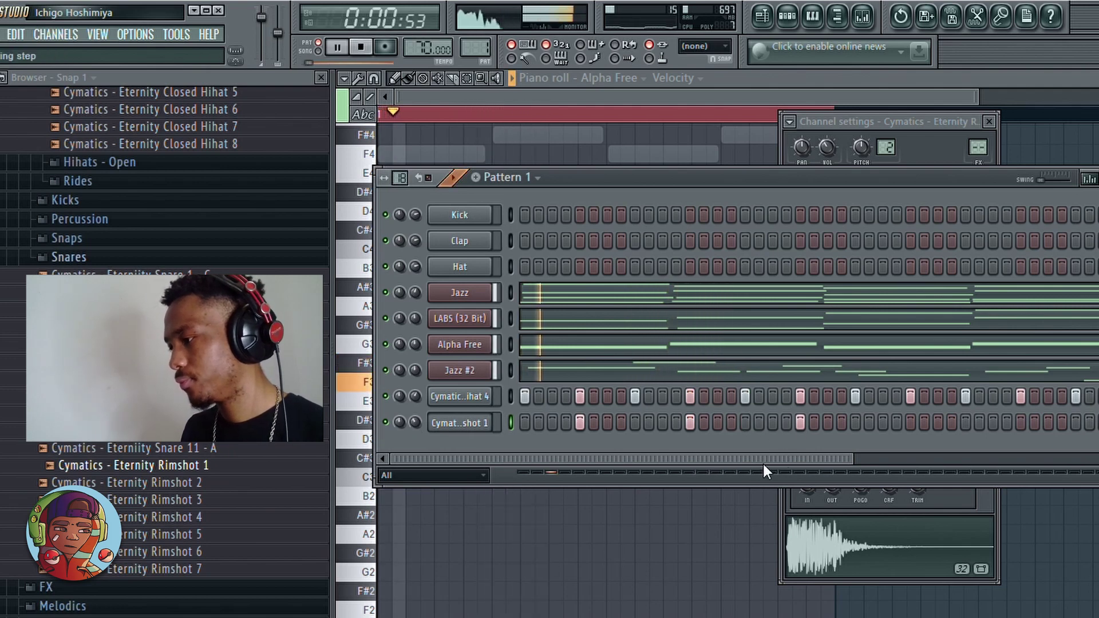
drag(768, 451, 863, 458)
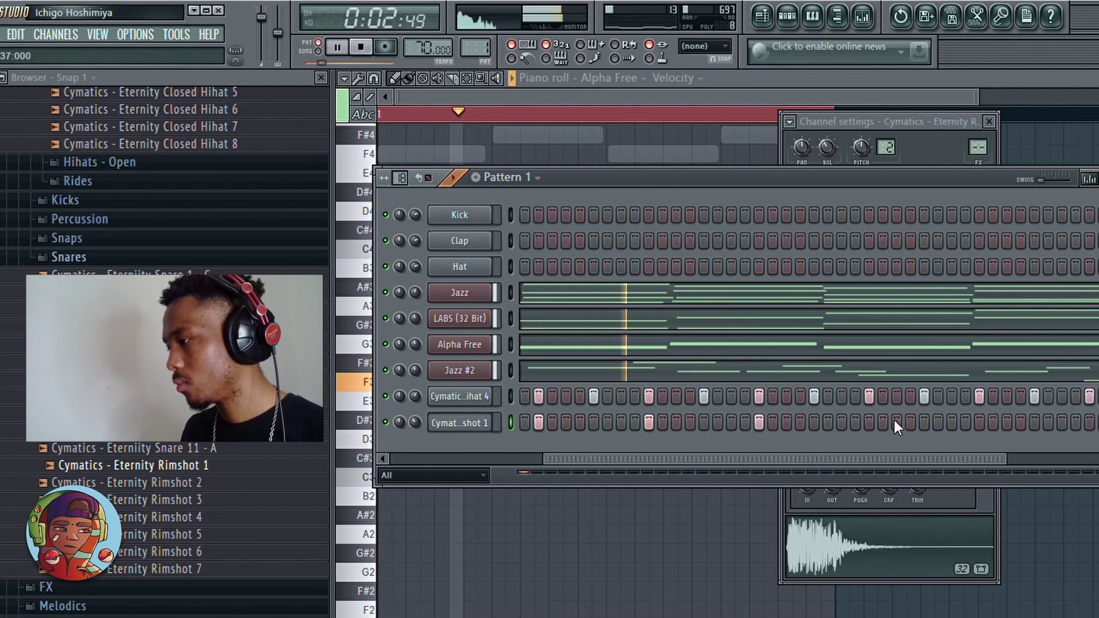
click(869, 423)
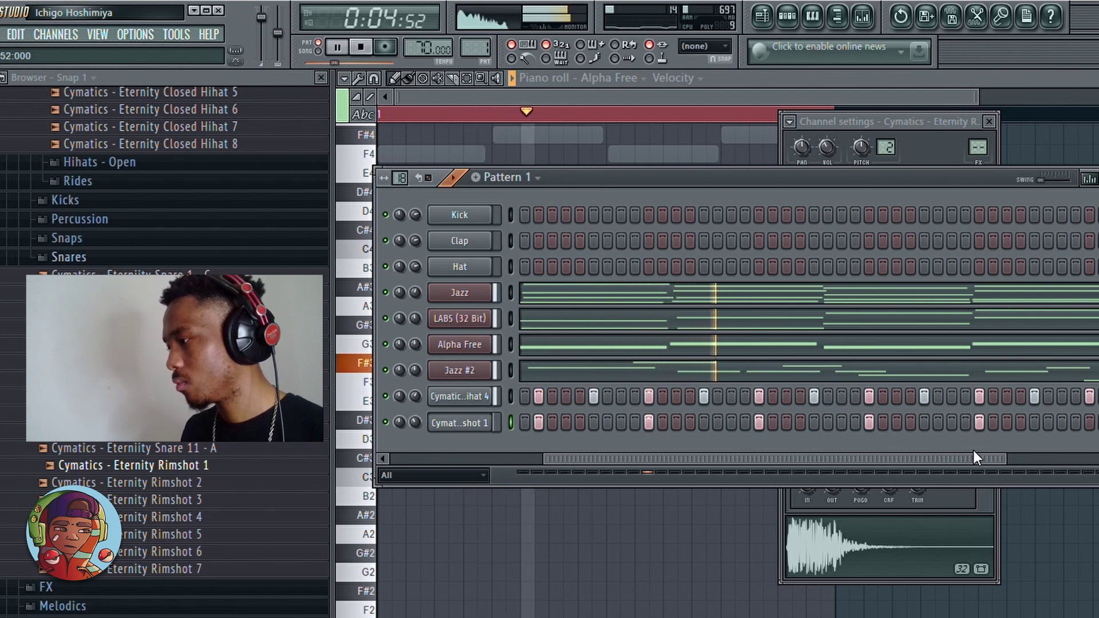
drag(974, 456, 1097, 458)
click(965, 423)
click(1076, 423)
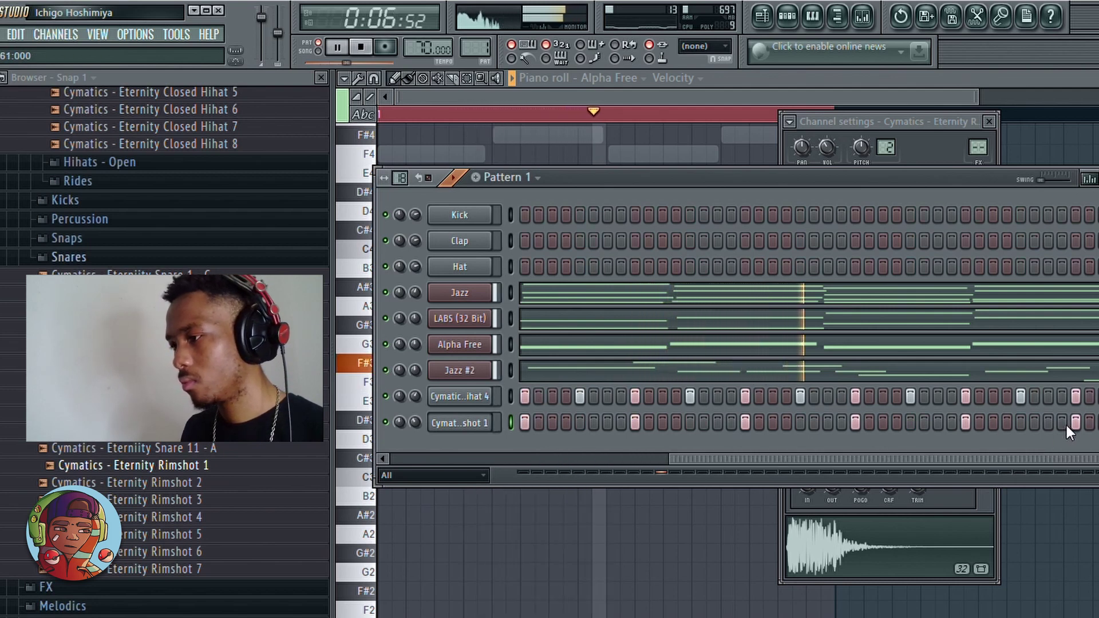
drag(889, 454, 405, 454)
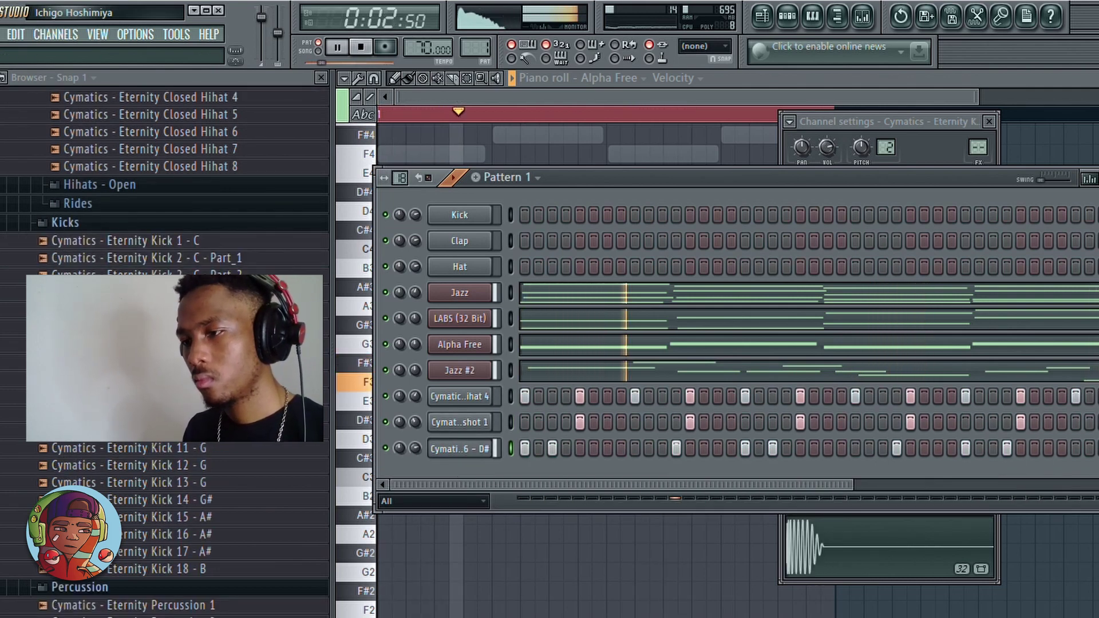
Step: Place the City Park 1 sample from Cymatics LIFE Ambient Recordings Pt 2 on Track 2 of the playlist, beneath Pattern 1
scroll(165, 352, down, 15)
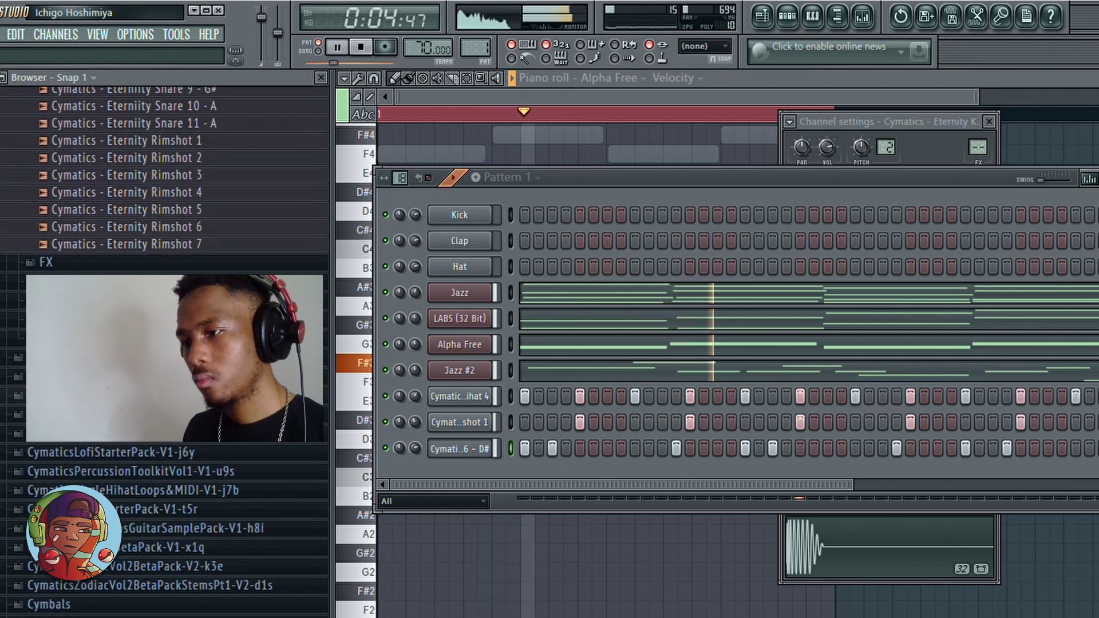
scroll(165, 352, down, 15)
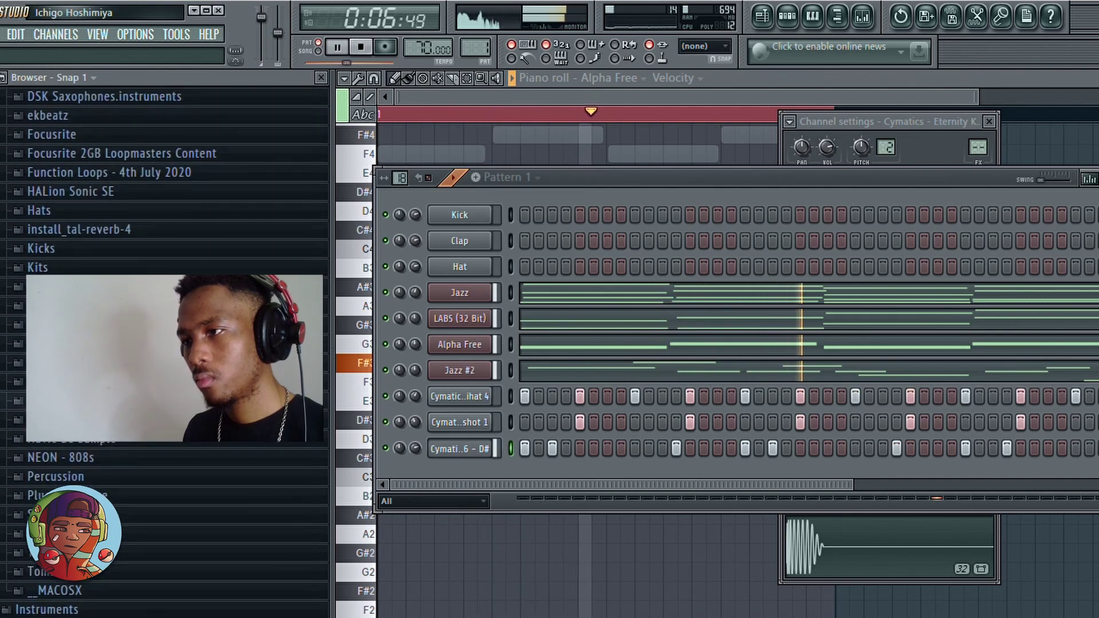
scroll(165, 172, up, 5)
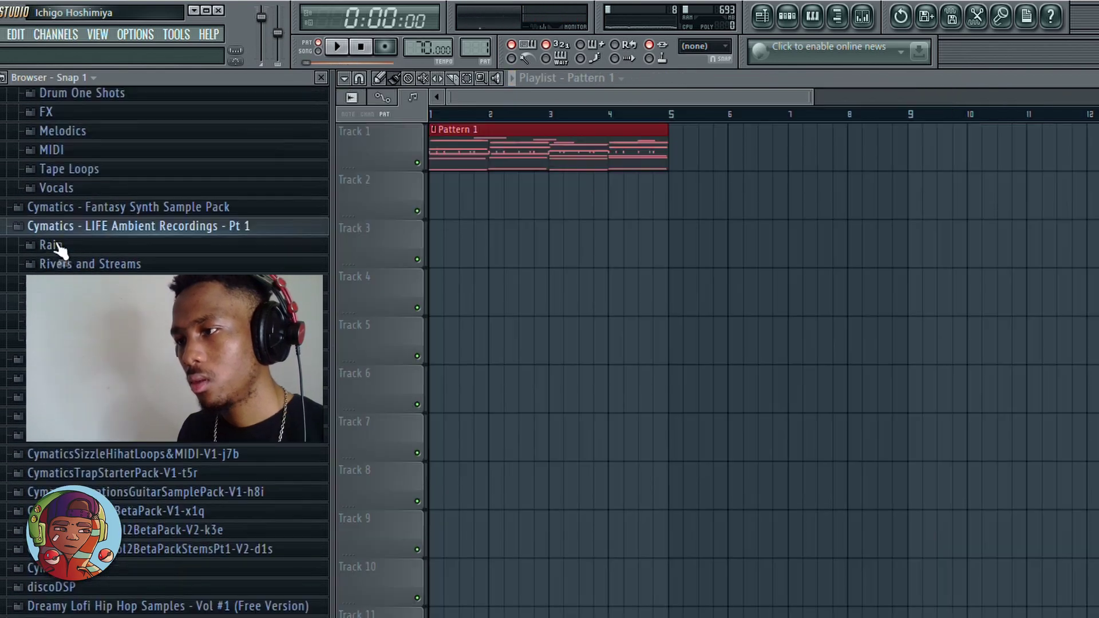
click(137, 358)
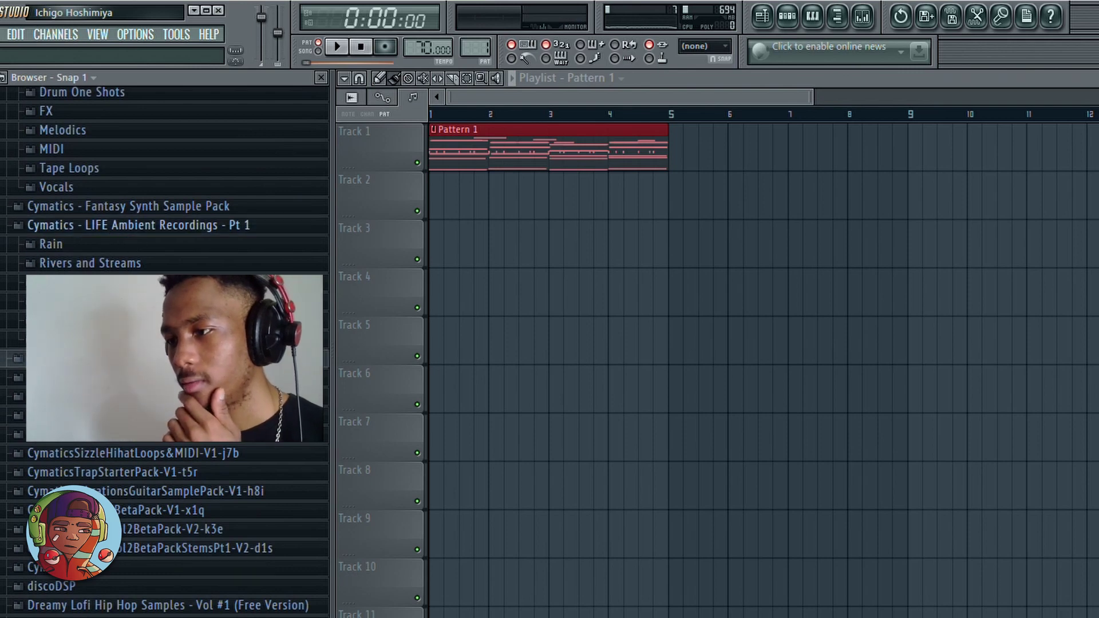
scroll(165, 172, down, 3)
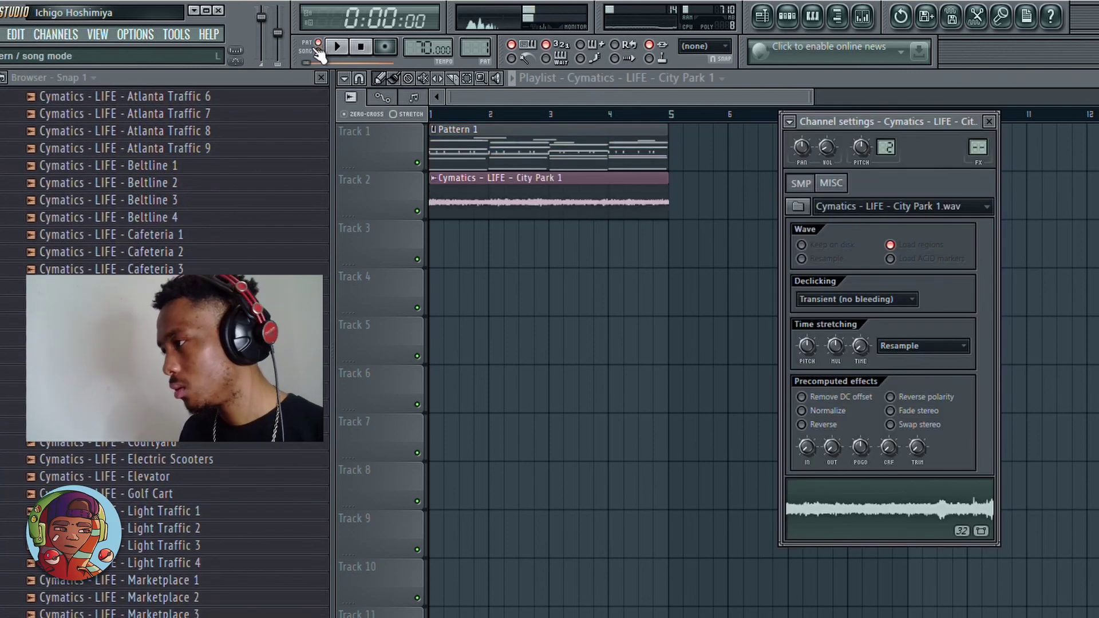
Step: Switch playback to song mode, play the arrangement and adjust the City Park 1 channel's volume
click(319, 51)
key(space)
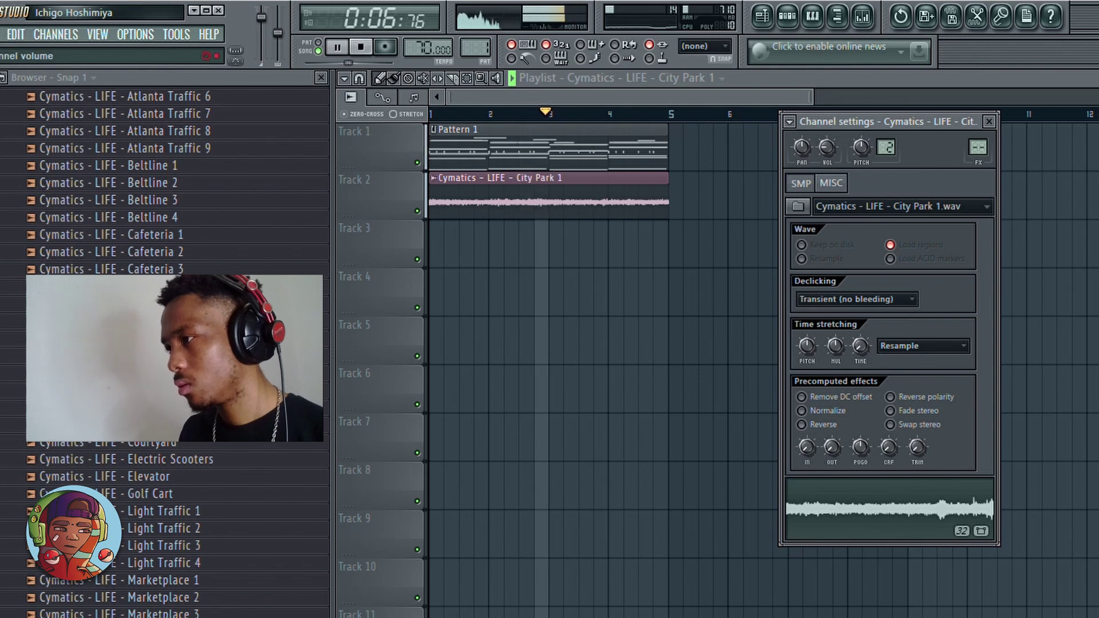
drag(827, 147, 827, 139)
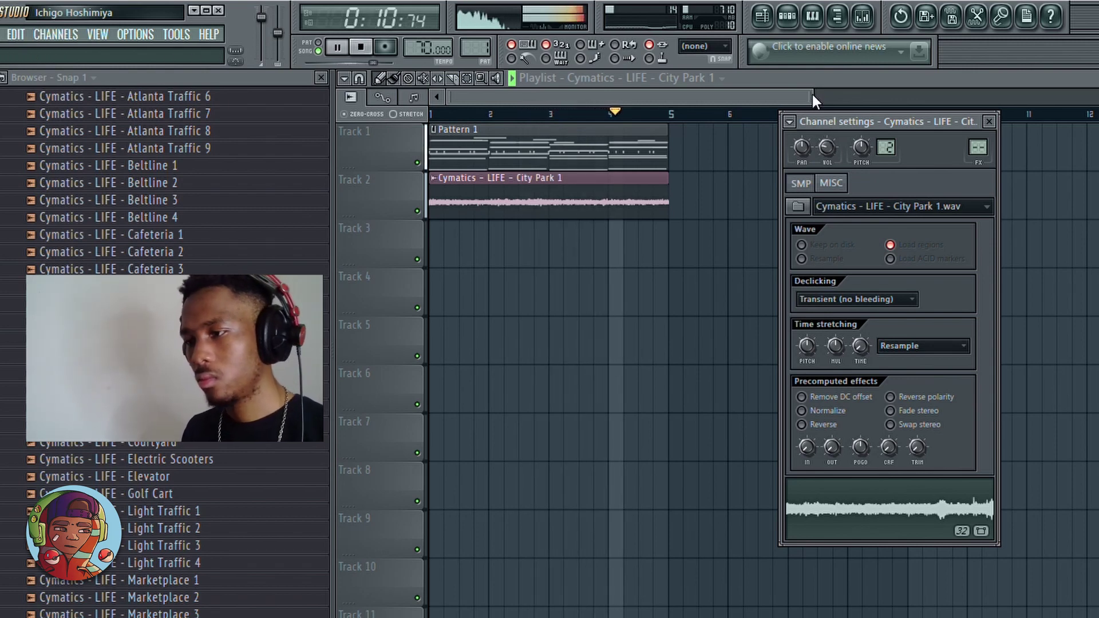
drag(815, 99, 1059, 165)
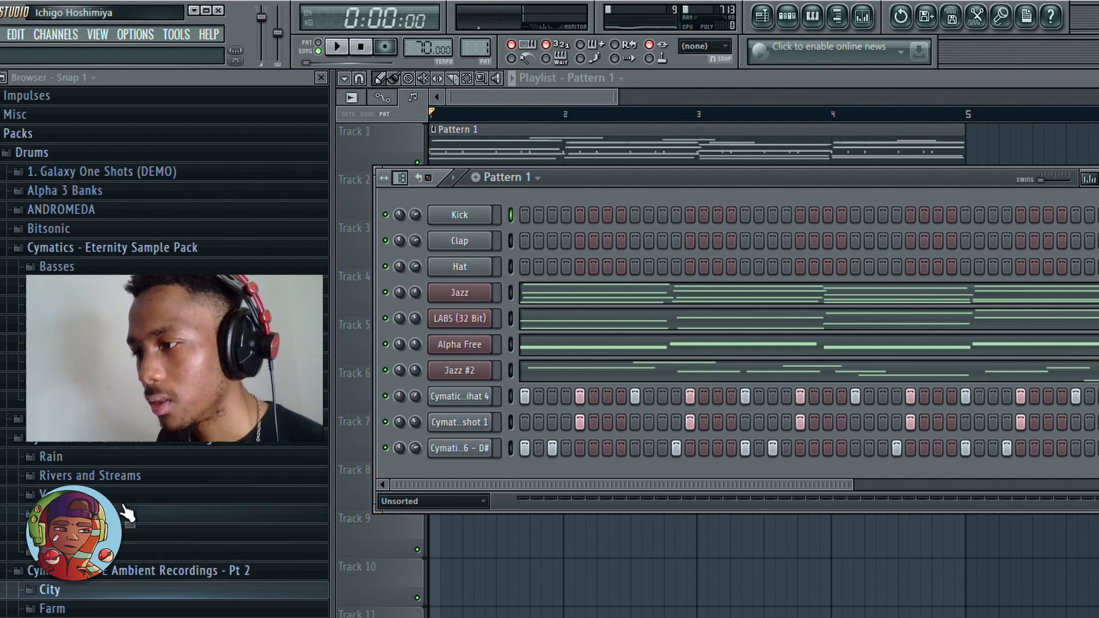
Step: Add the Cymatics Goat Toenails 4 sample as a new channel with a hit on every fourth step from step 1
click(121, 440)
scroll(113, 446, down, 2)
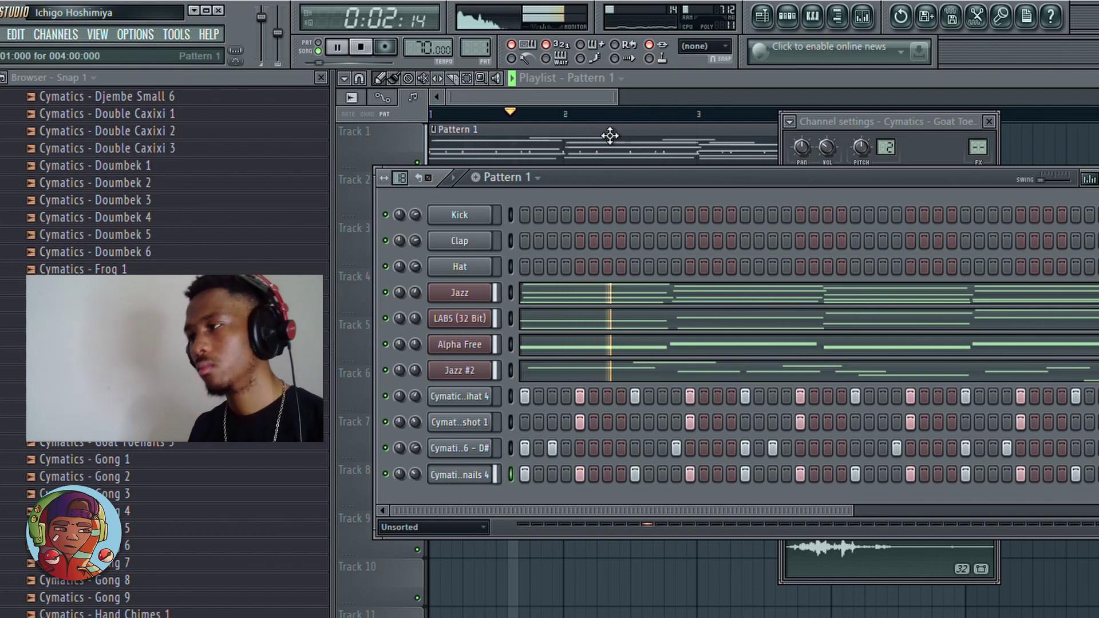
click(582, 93)
drag(619, 94, 1011, 95)
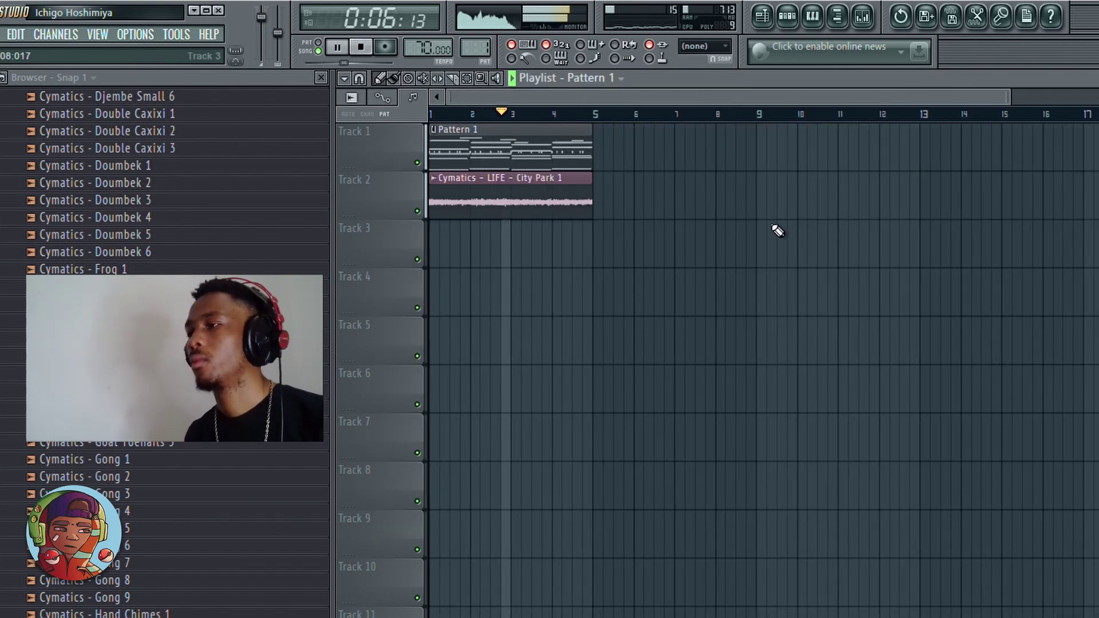